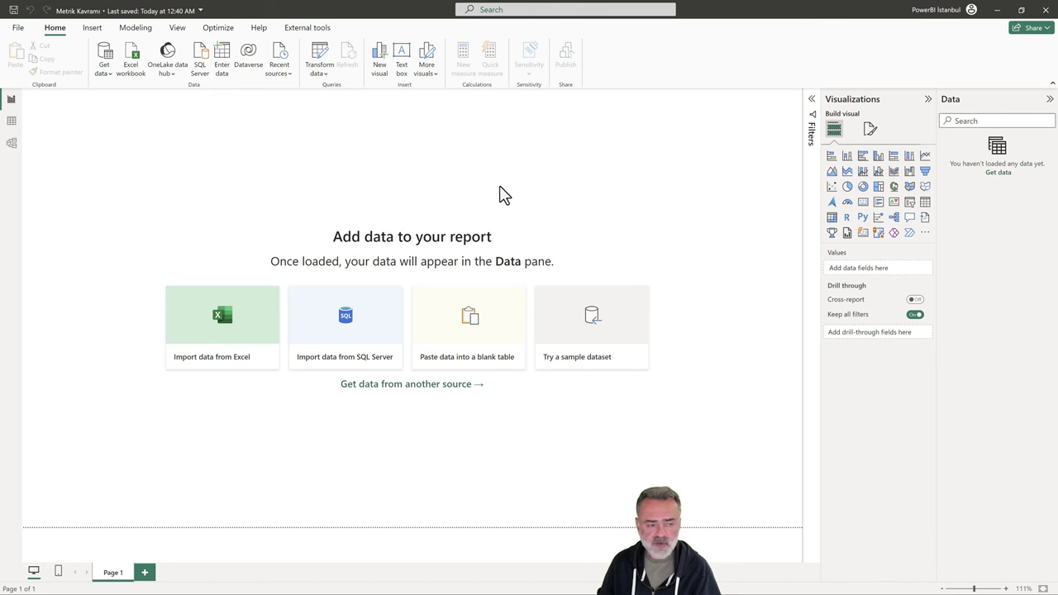
# - Preview the Satışlar Flat workbook in Navigator, then cancel the import without loading anything
pyautogui.click(132, 63)
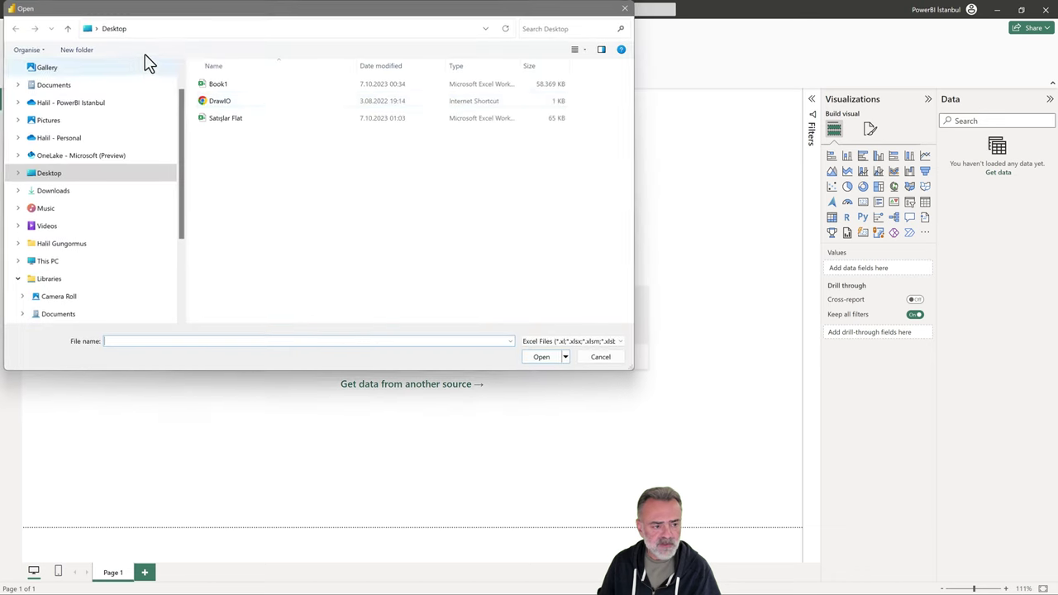
pyautogui.moveTo(278, 7); pyautogui.dragTo(438, 105)
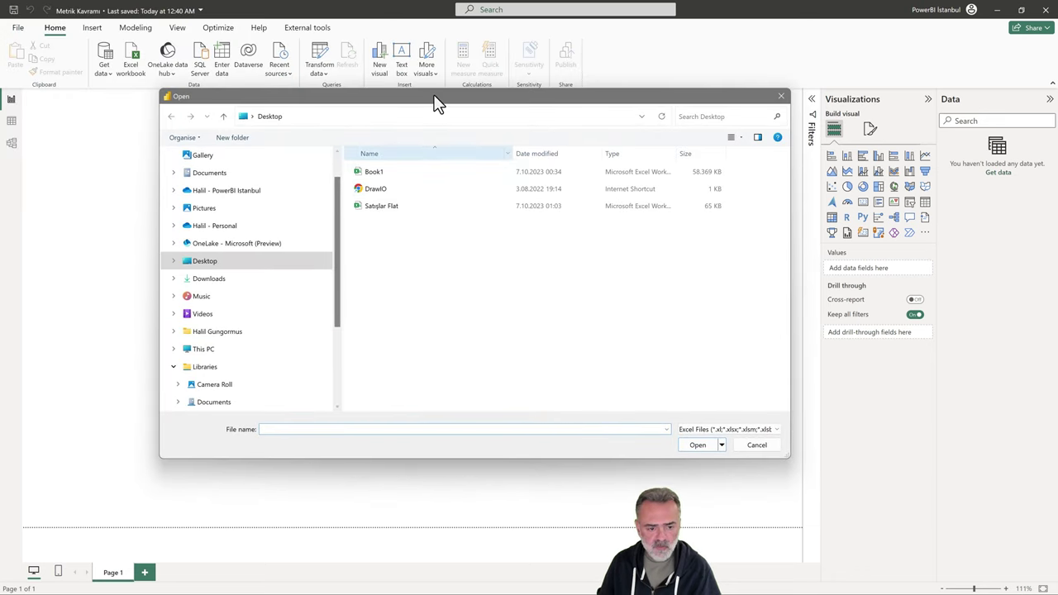
pyautogui.click(388, 209)
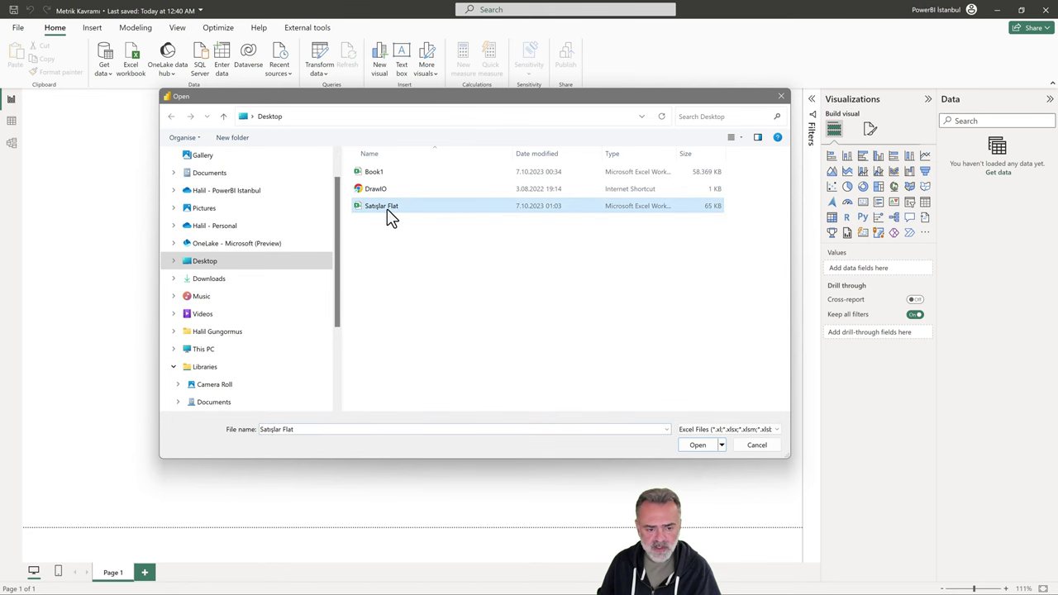
pyautogui.click(700, 445)
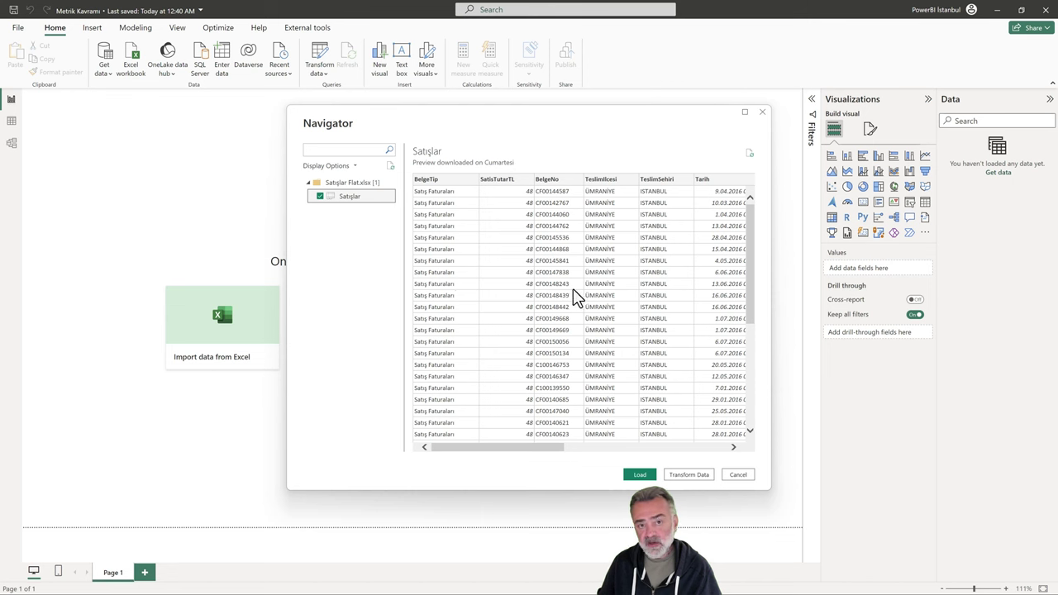
pyautogui.click(734, 475)
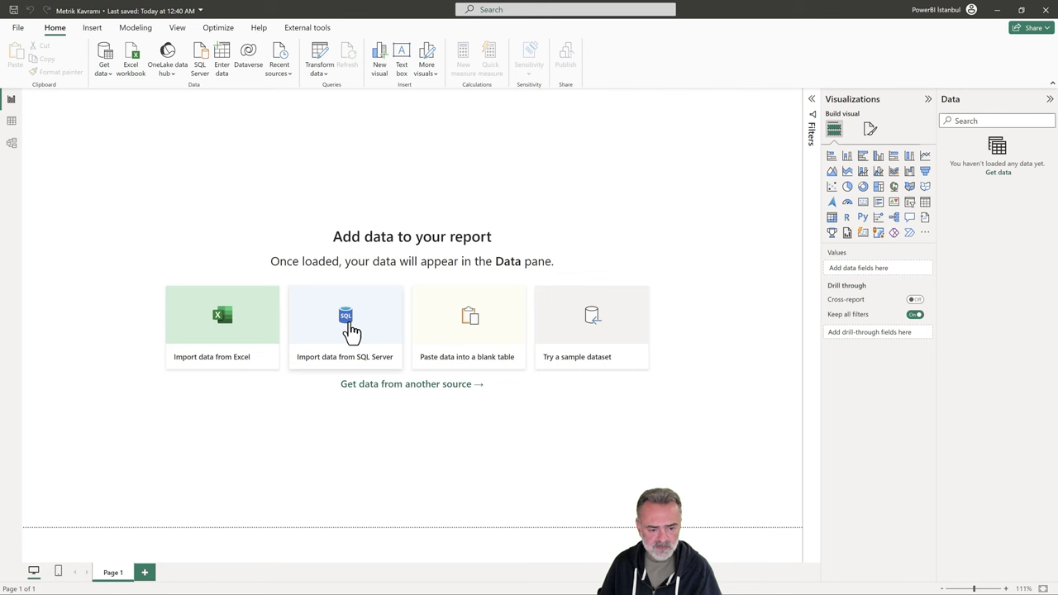
# - Connect to SQL Server XPS, database Satışlar Flat, in Import mode without relationship columns
pyautogui.click(350, 330)
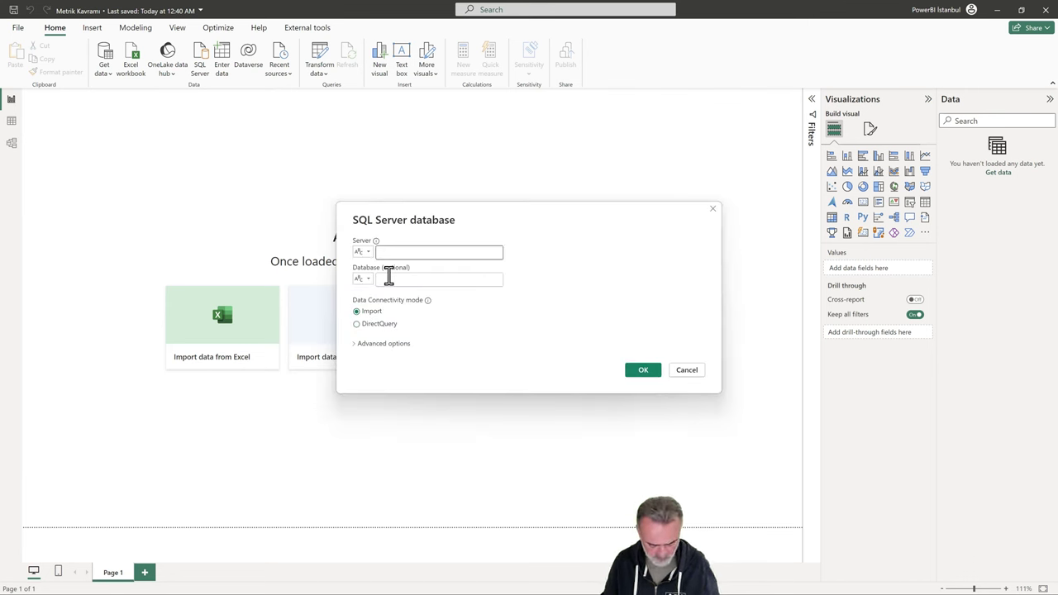
pyautogui.write('xPS')
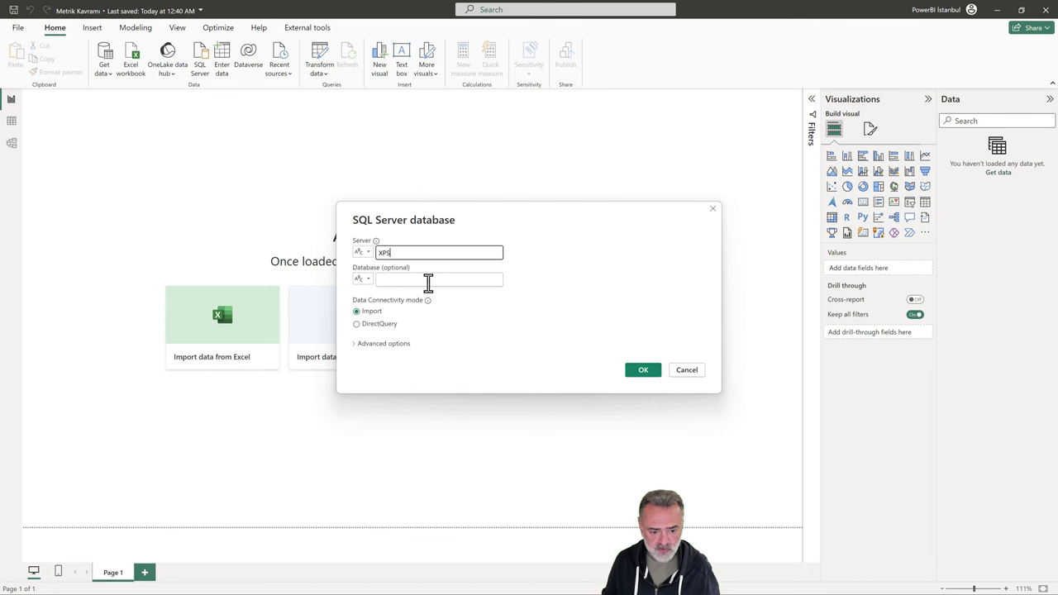
pyautogui.click(427, 281)
pyautogui.write('Satışlar Flat')
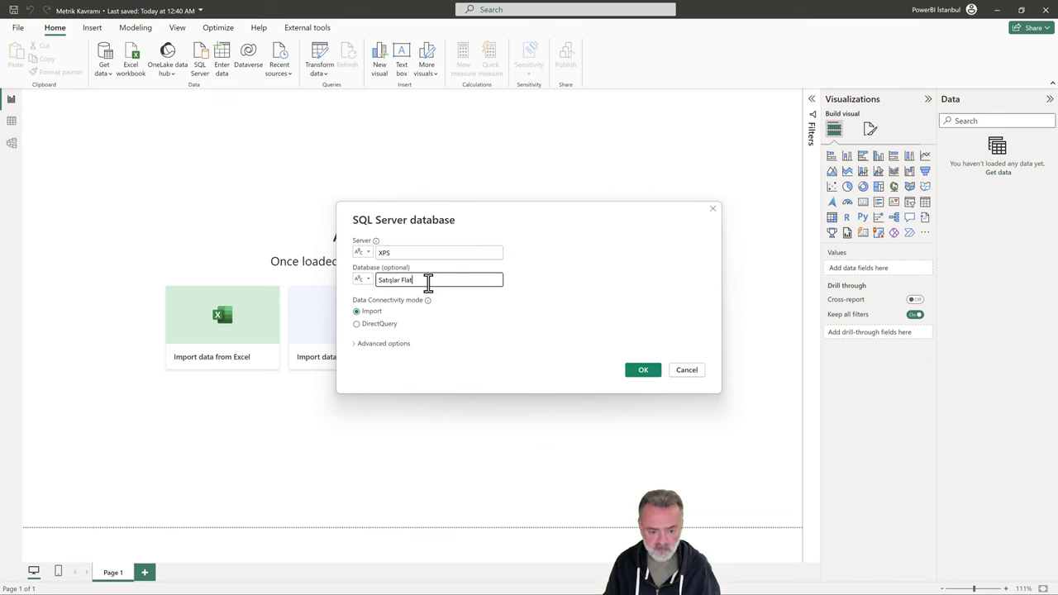
pyautogui.moveTo(496, 226); pyautogui.dragTo(494, 148)
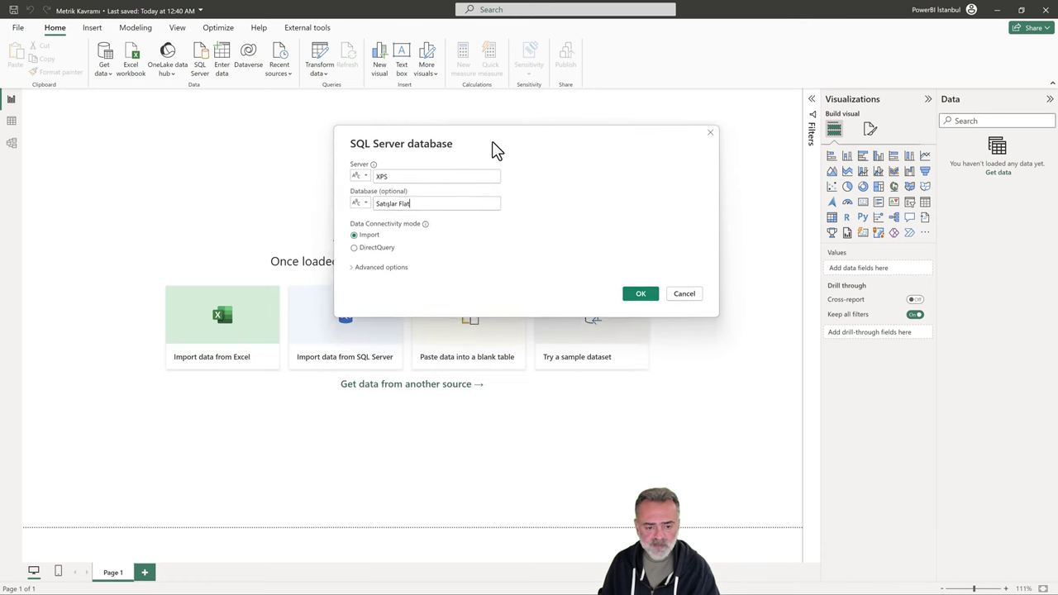
pyautogui.click(354, 267)
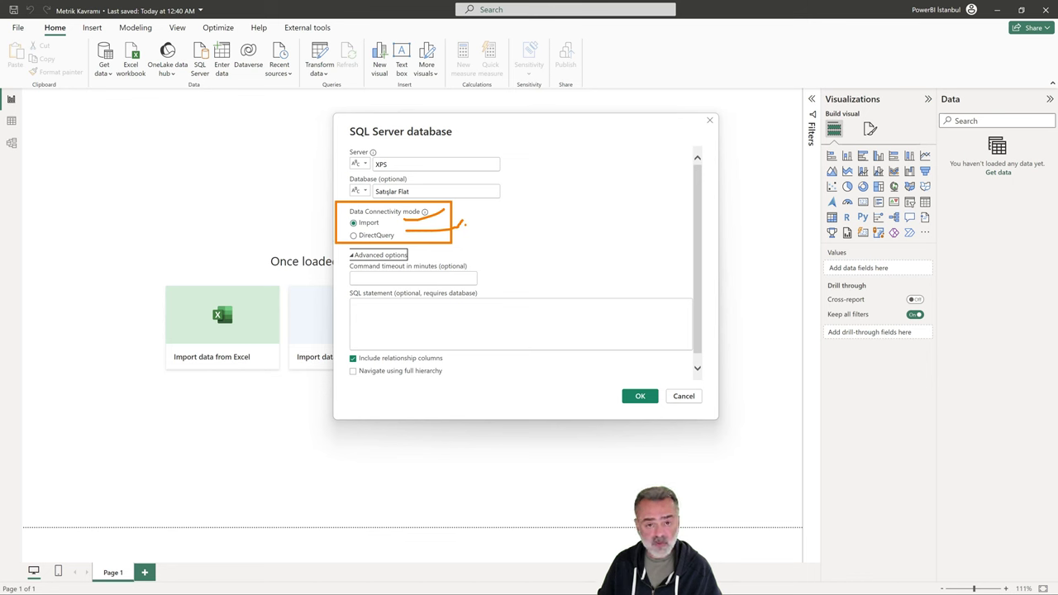
pyautogui.press('Escape')
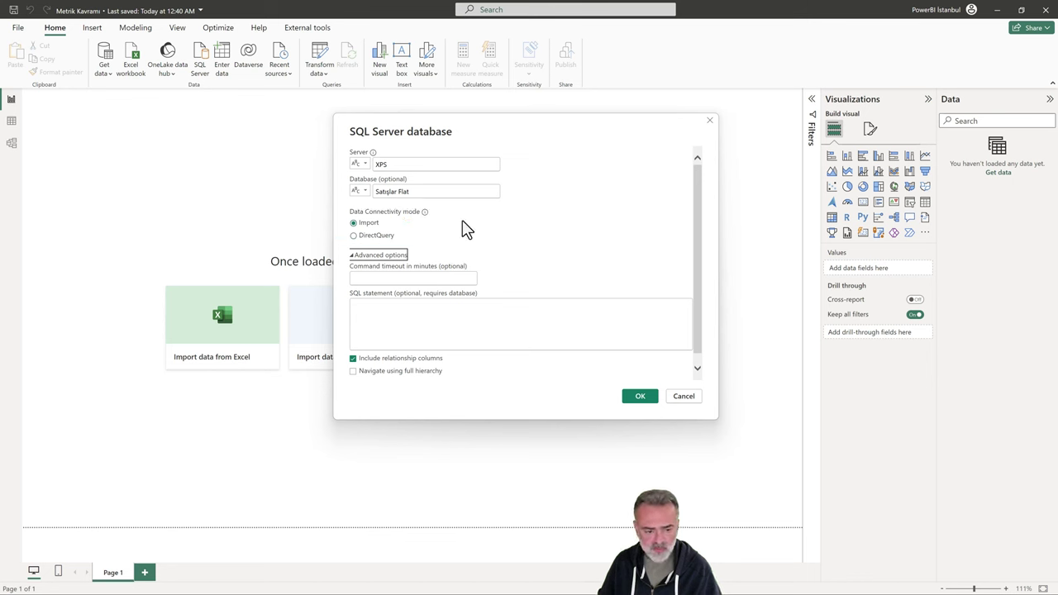
pyautogui.click(394, 359)
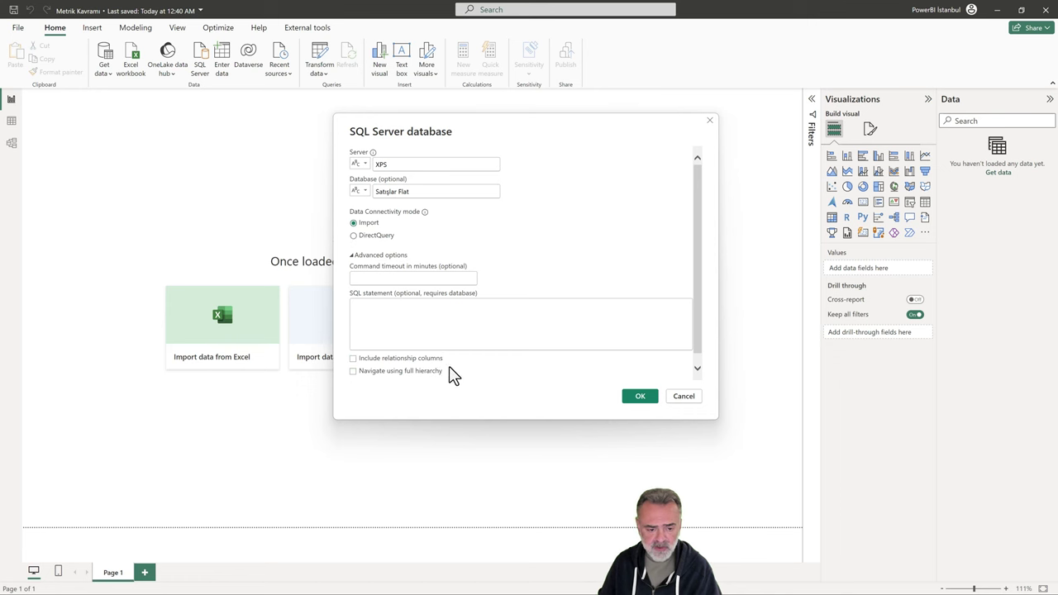
pyautogui.click(641, 397)
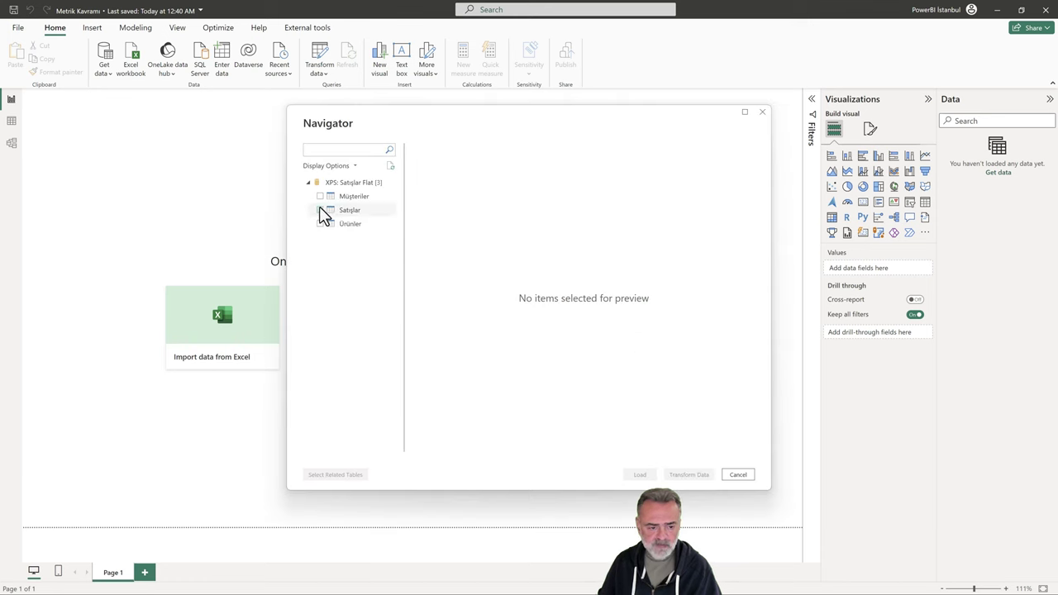
# - Open the Satışlar table in Power Query Editor and scroll through its 14 columns
pyautogui.click(320, 211)
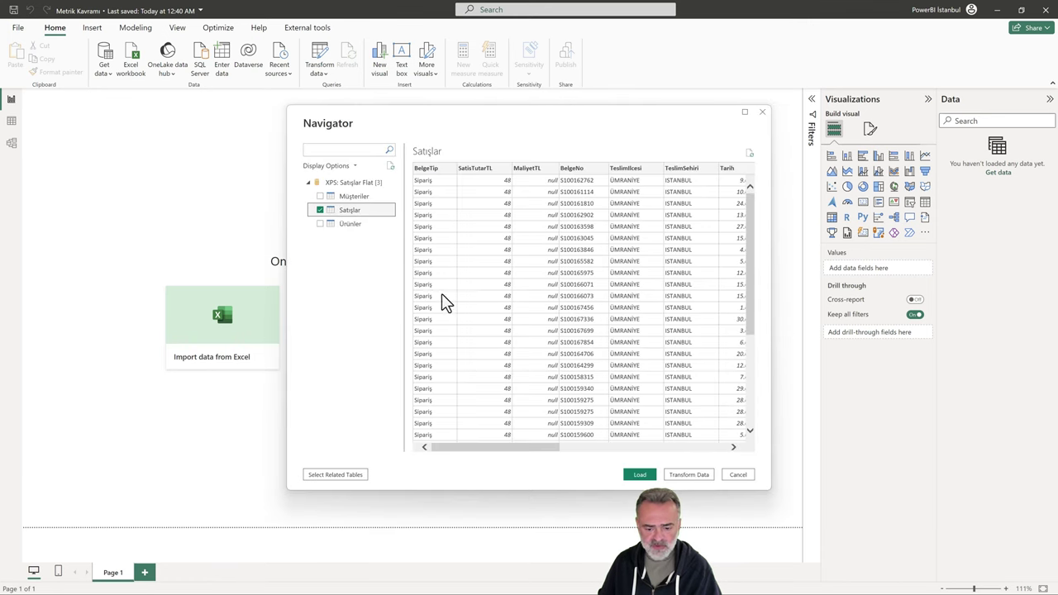
pyautogui.click(694, 476)
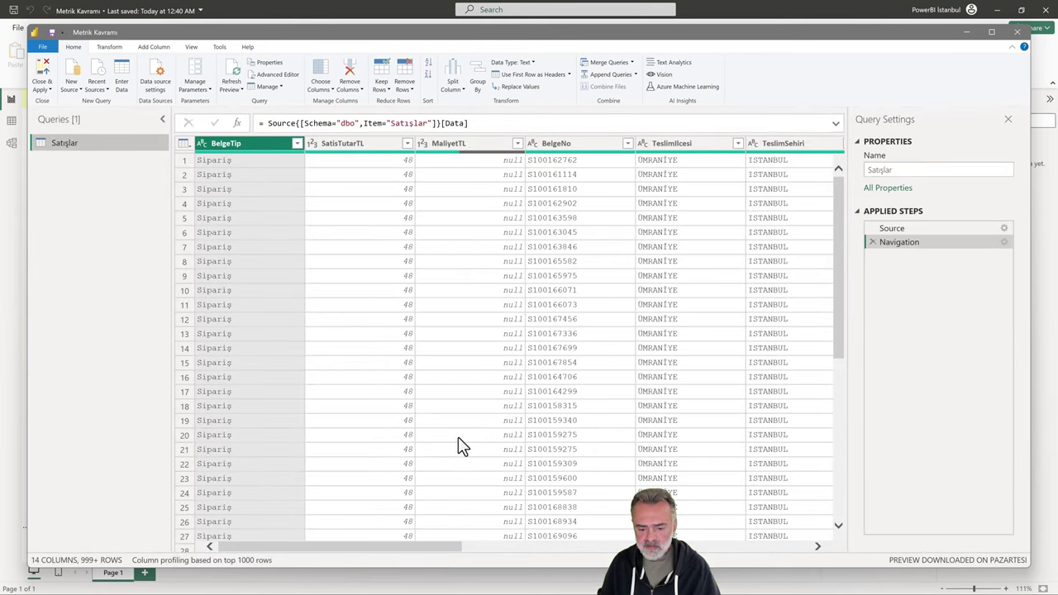
pyautogui.moveTo(454, 549); pyautogui.dragTo(760, 567)
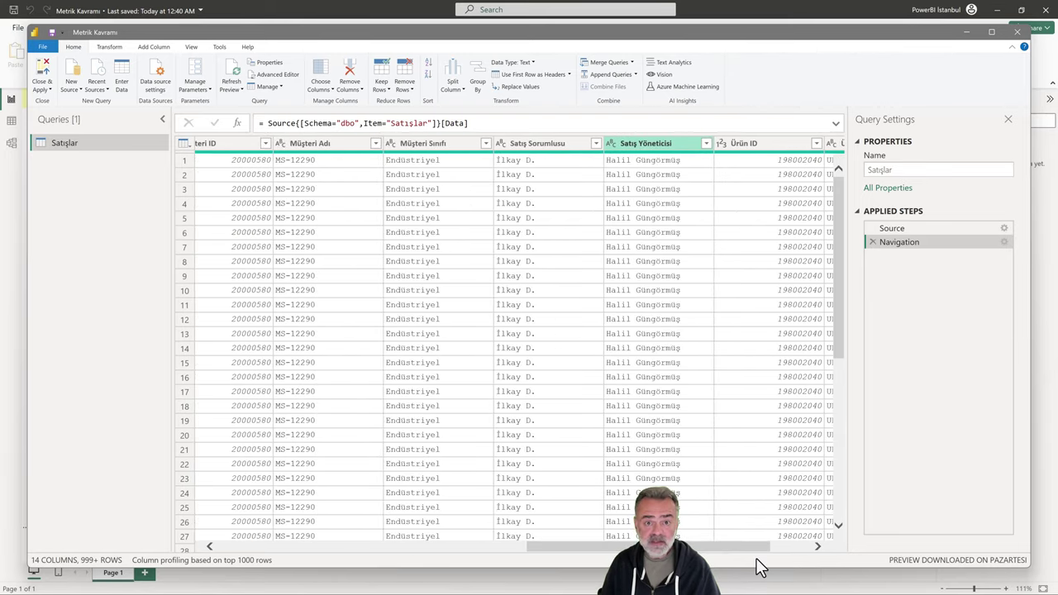
# - Keep nine columns including BelgeTip, SatisTutarTL, BelgeNo, TeslimSehiri, Tarih and Ürün ID, then load
pyautogui.click(320, 88)
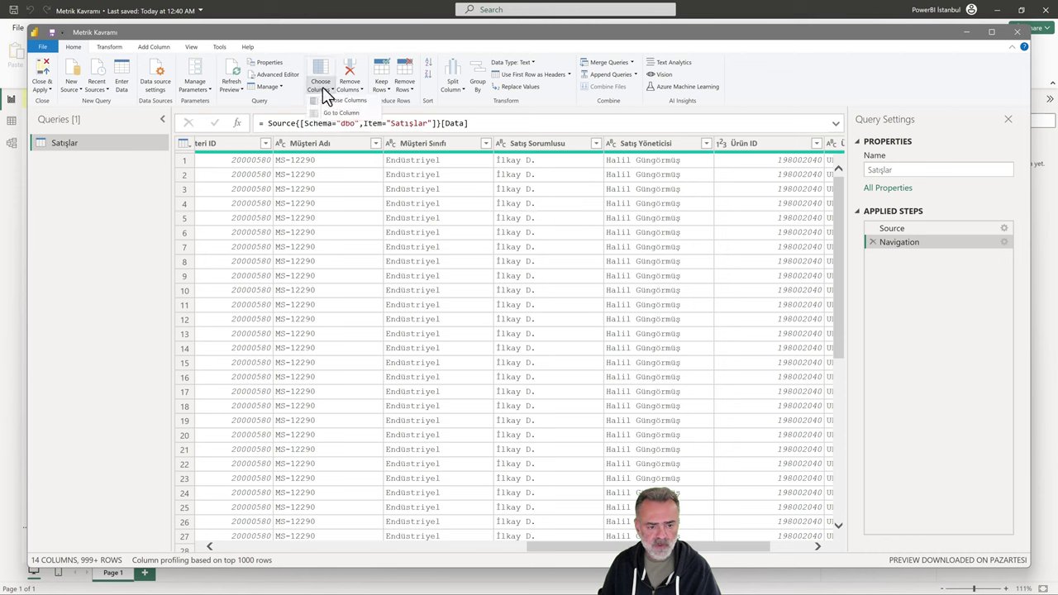
pyautogui.click(343, 101)
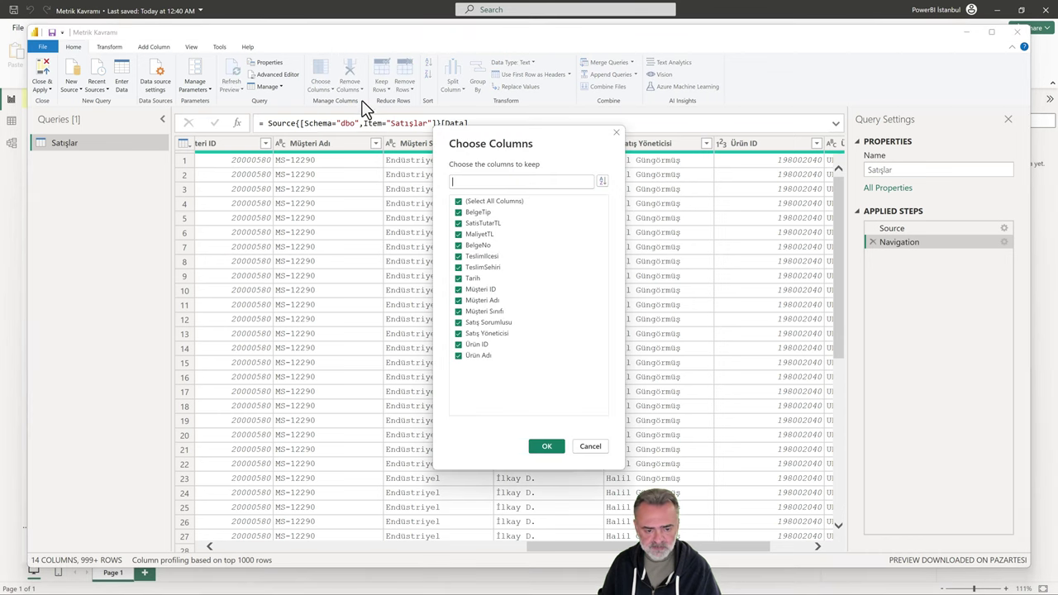
pyautogui.click(488, 202)
pyautogui.click(483, 212)
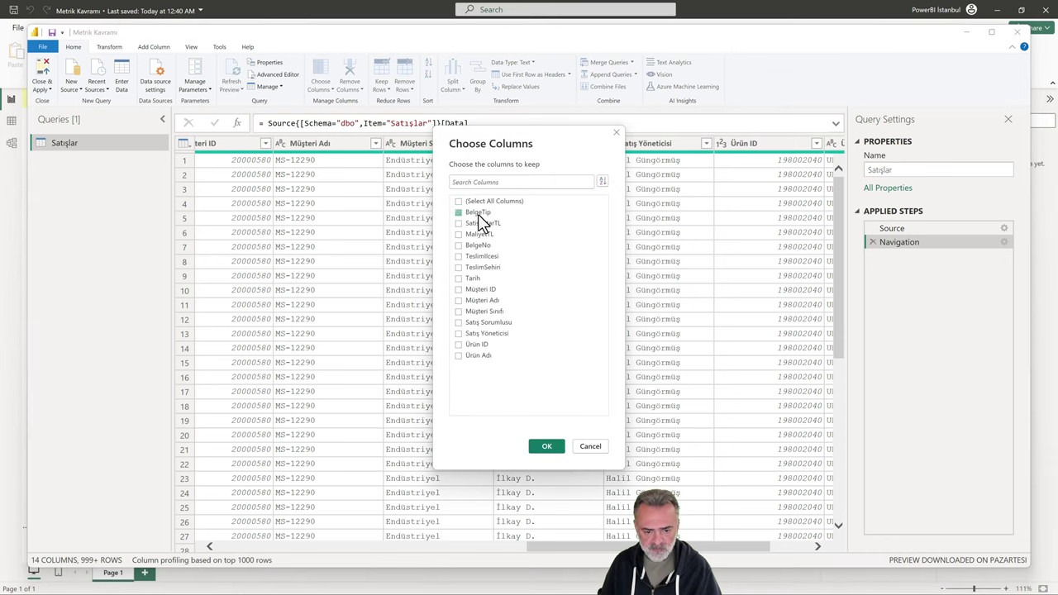
pyautogui.click(486, 223)
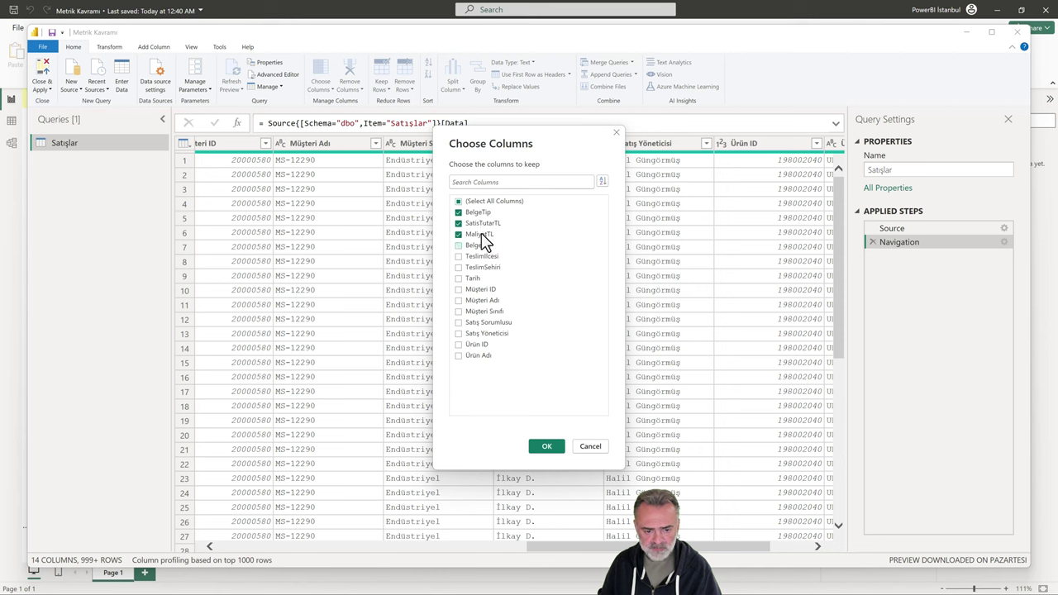
pyautogui.click(479, 245)
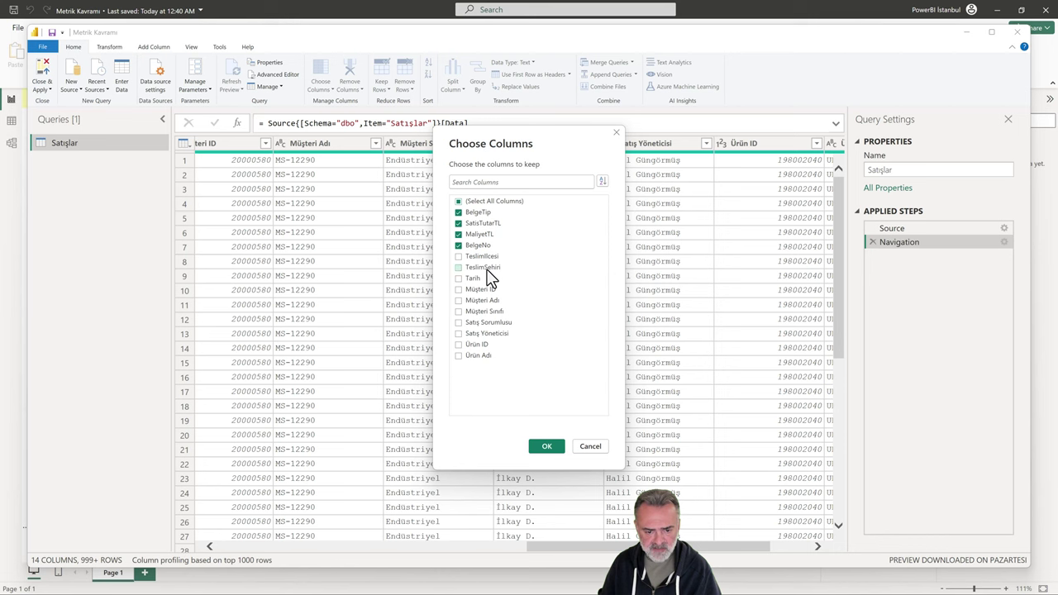
pyautogui.click(488, 269)
pyautogui.click(473, 275)
pyautogui.click(483, 291)
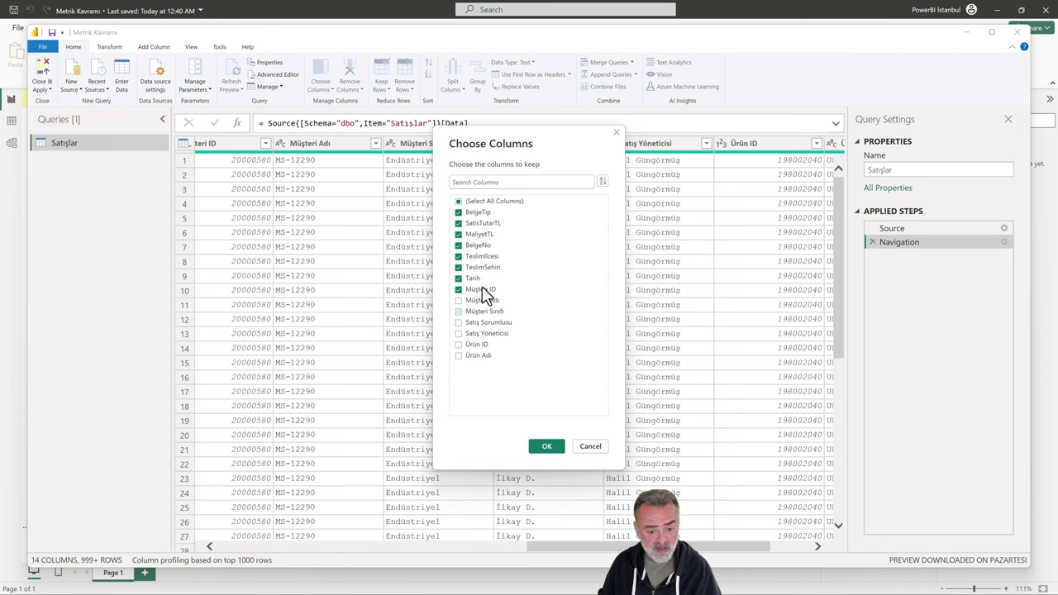
pyautogui.click(478, 345)
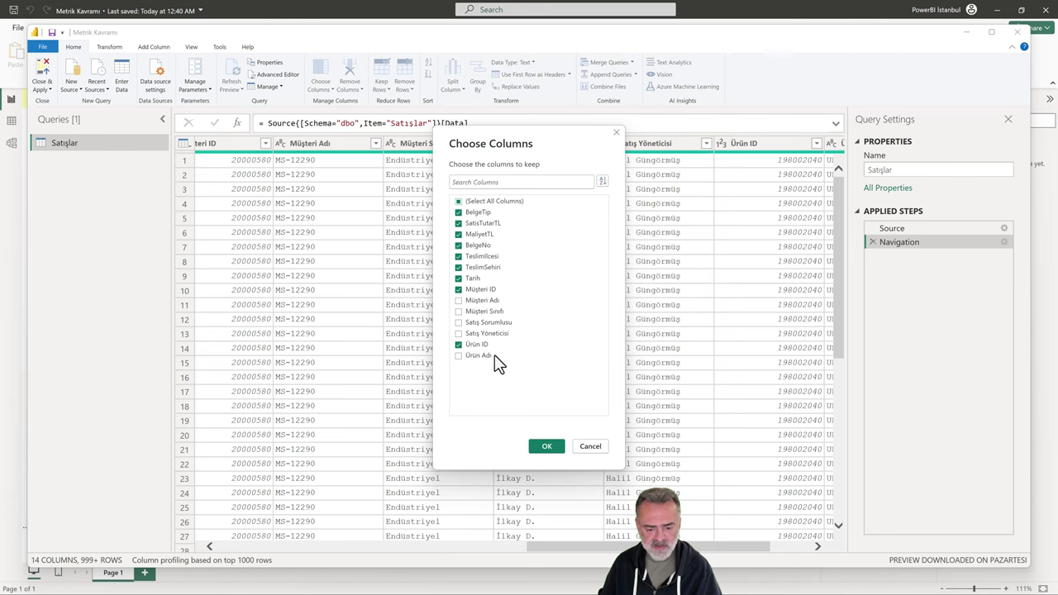
pyautogui.click(545, 447)
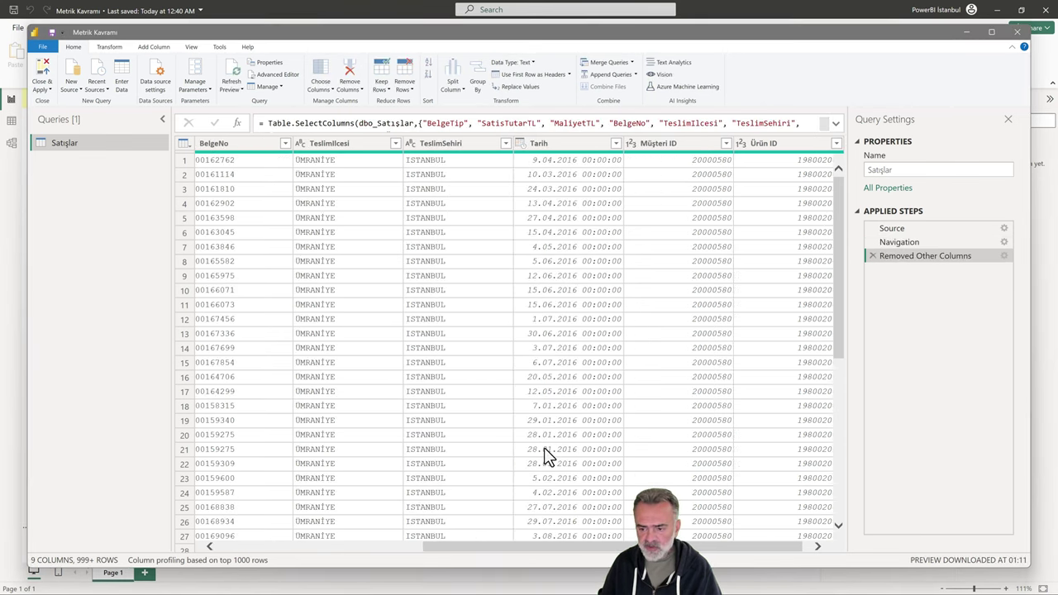
pyautogui.hotkey('alt', 'F4')
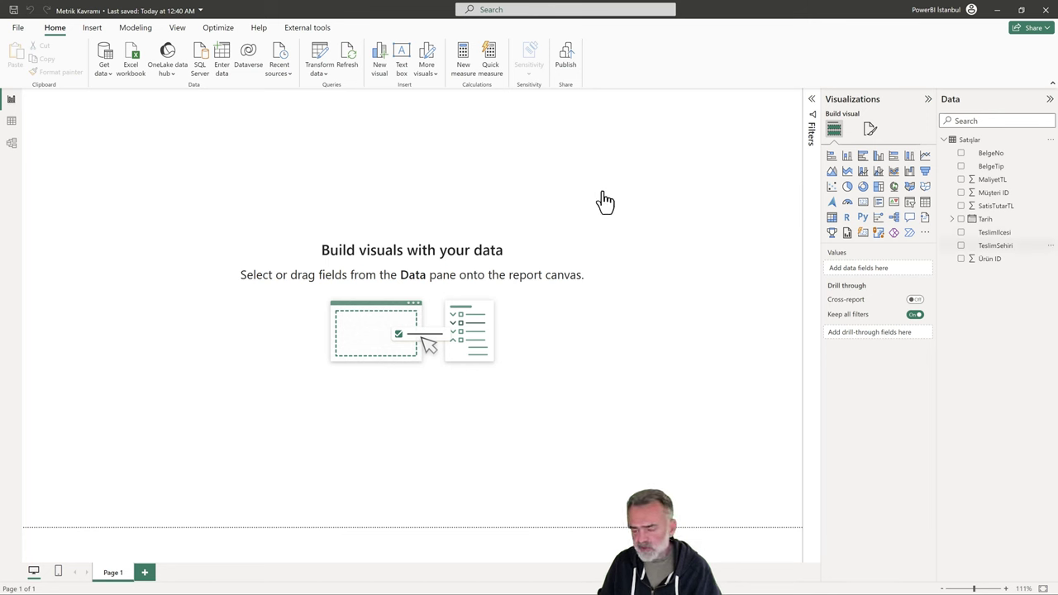
# - Build a TeslimIlcesi table with summed SatisTutarTL and MaliyetTL (48000, 13655), enlarged to fit
pyautogui.moveTo(992, 232)
pyautogui.mouseDown()
pyautogui.moveTo(569, 212)
pyautogui.moveTo(566, 201)
pyautogui.mouseUp()
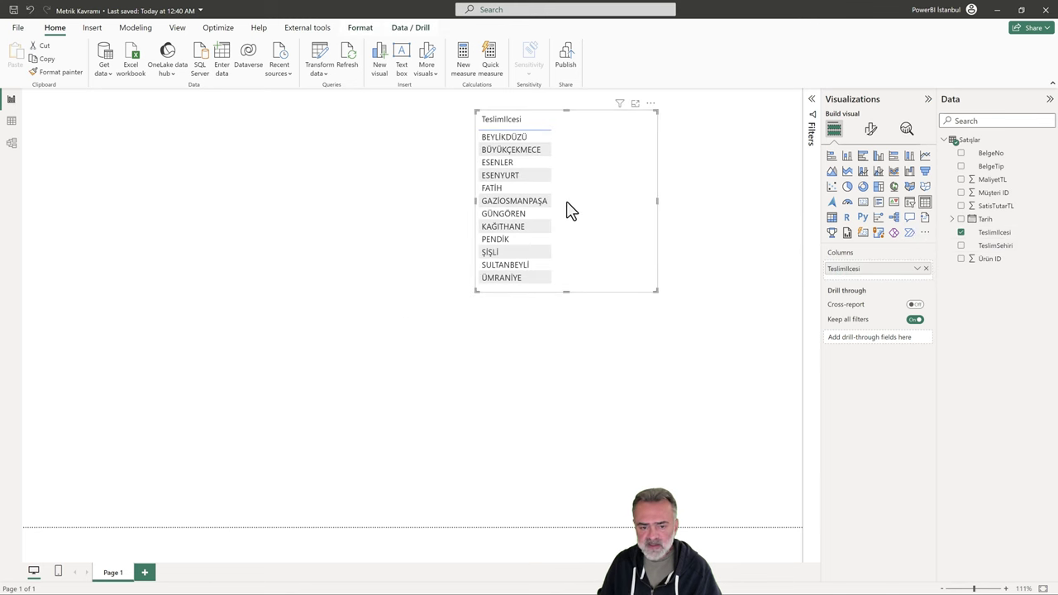
pyautogui.click(961, 206)
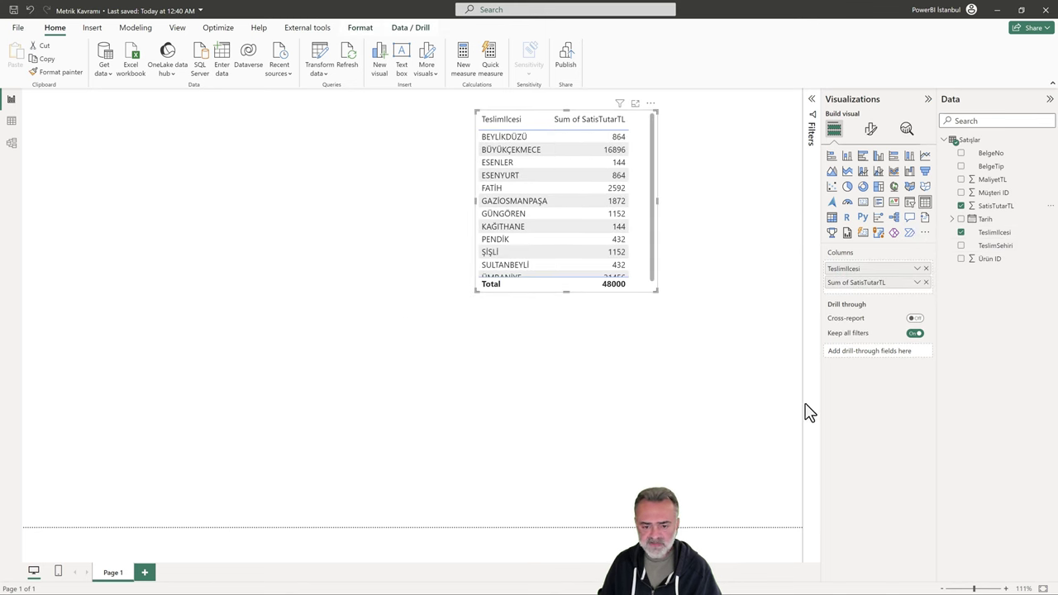
pyautogui.moveTo(657, 291); pyautogui.dragTo(679, 357)
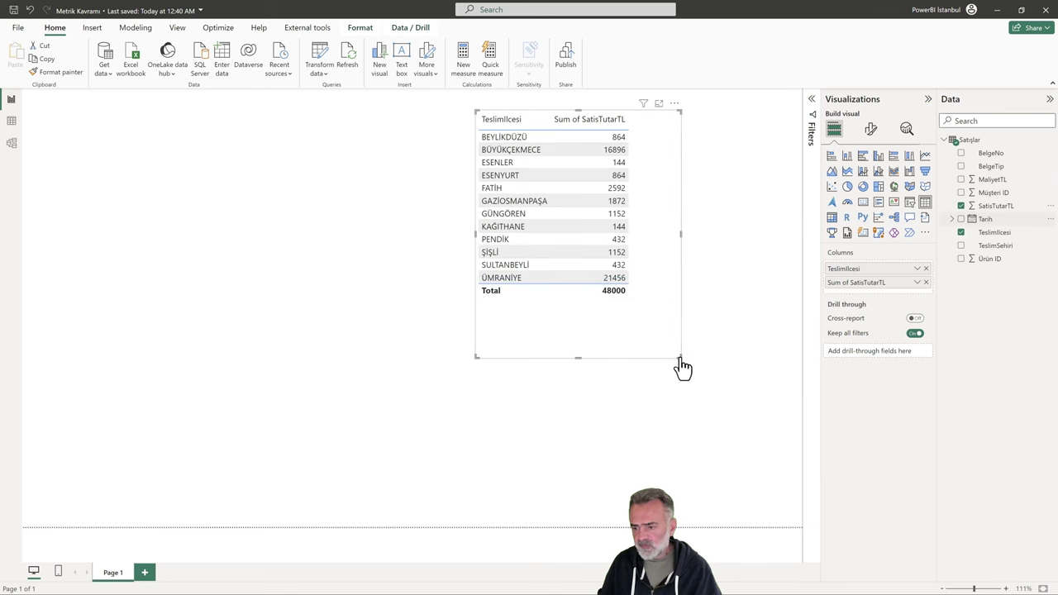
pyautogui.click(962, 180)
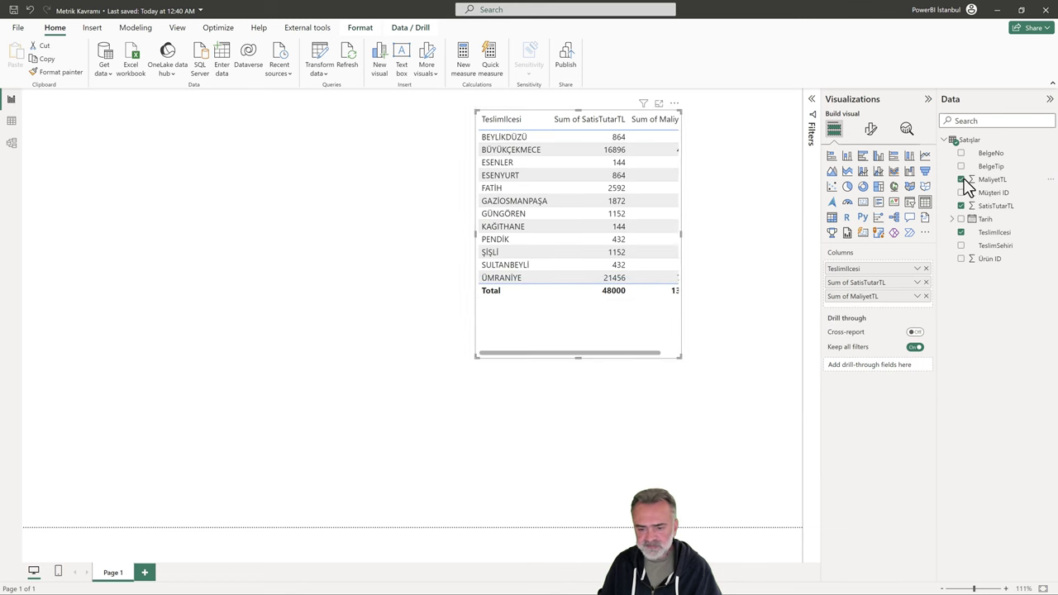
pyautogui.moveTo(683, 360); pyautogui.dragTo(734, 407)
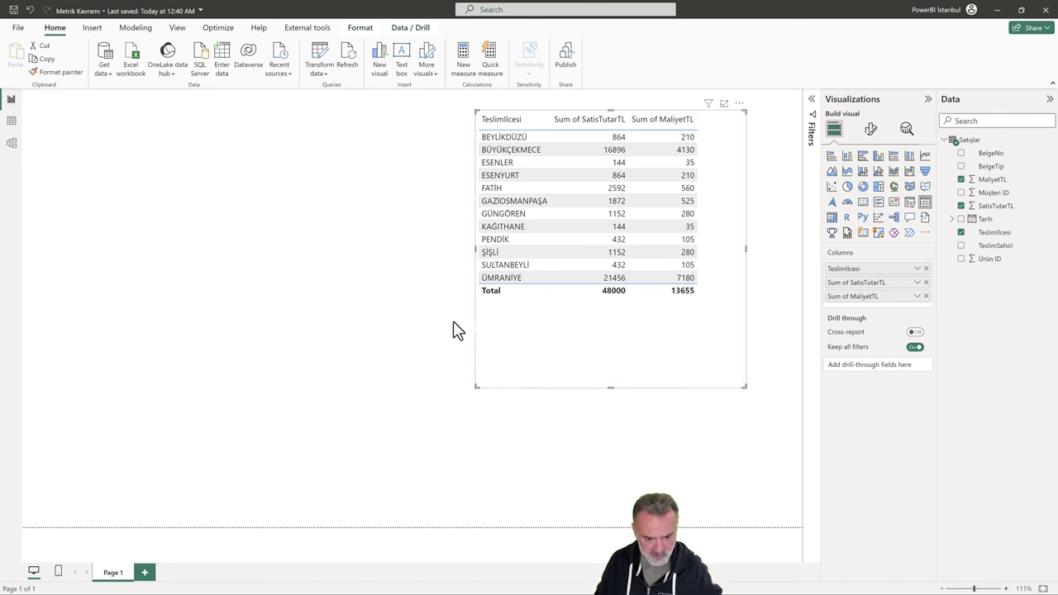
pyautogui.write('im')
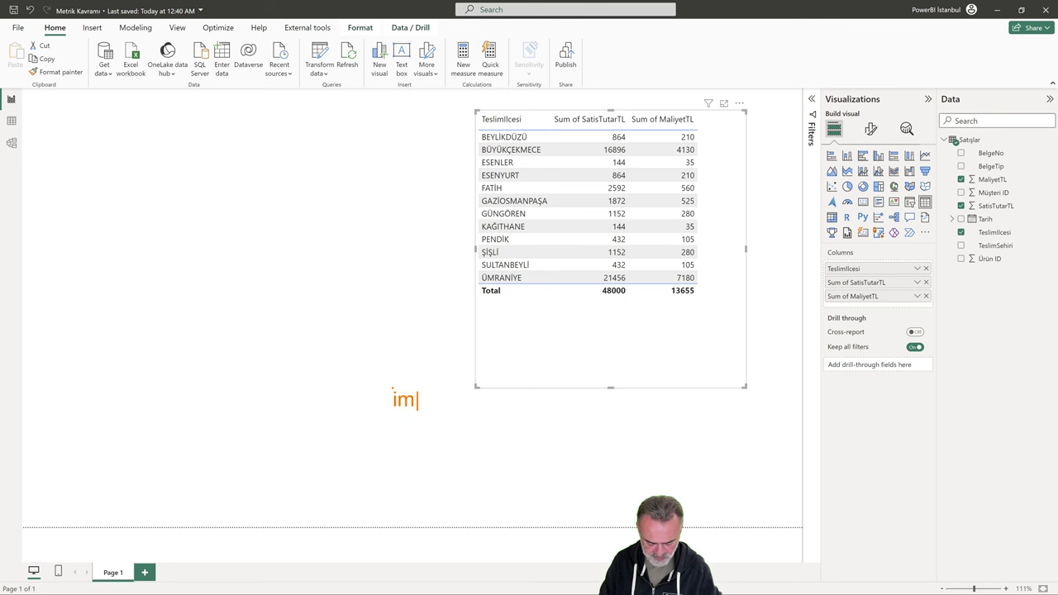
pyautogui.write('plicit meas')
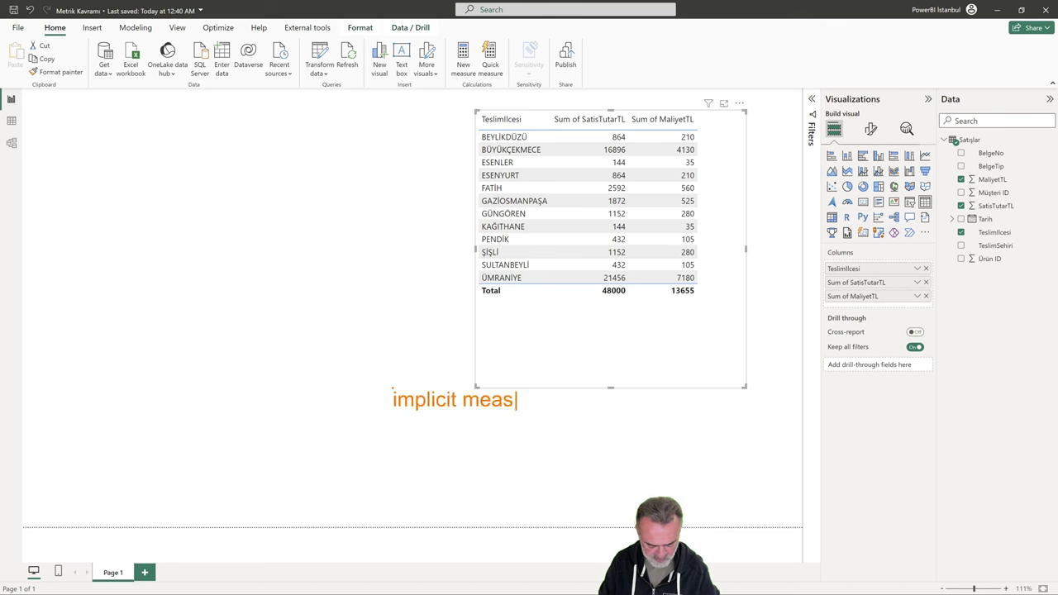
pyautogui.write('ure')
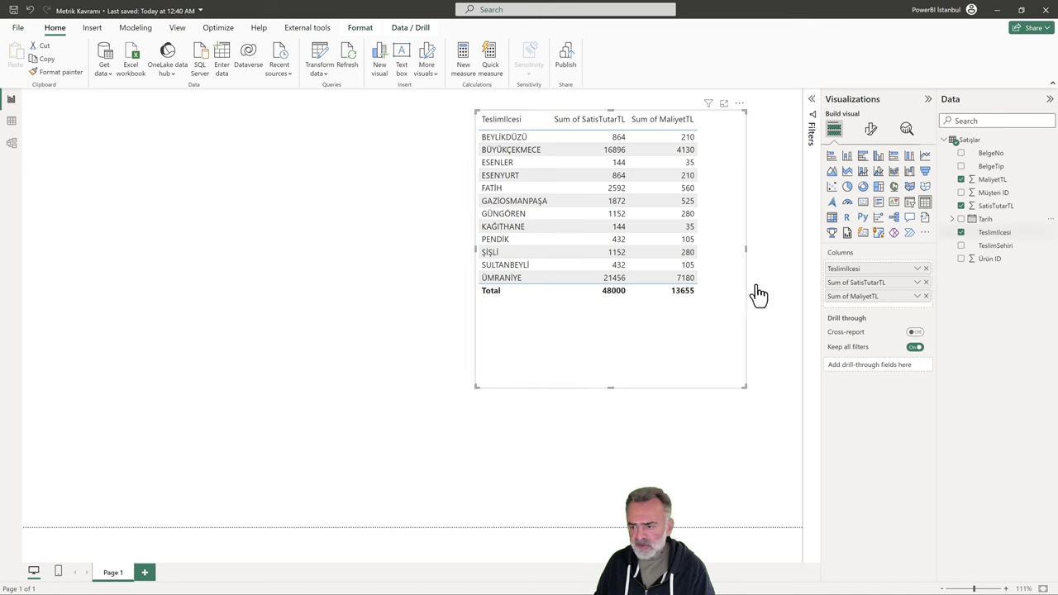
pyautogui.moveTo(996, 206); pyautogui.dragTo(917, 291)
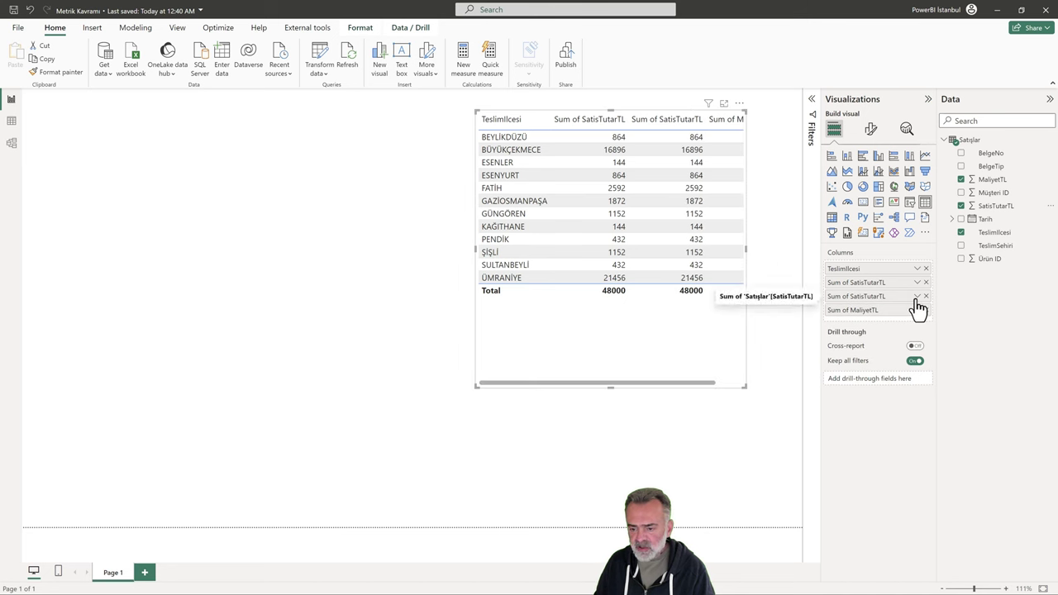
pyautogui.click(916, 296)
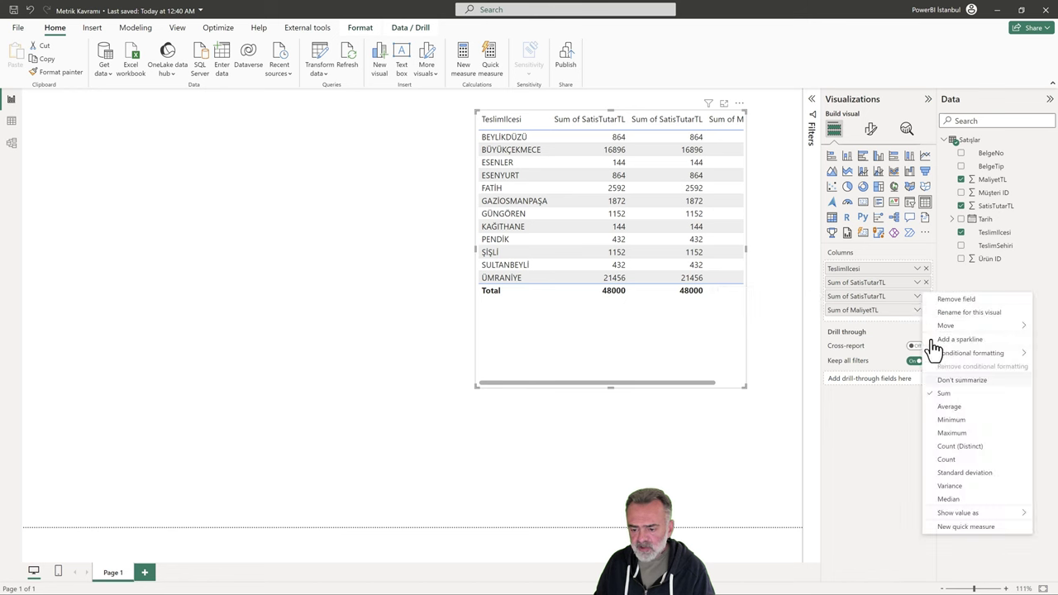
pyautogui.click(957, 408)
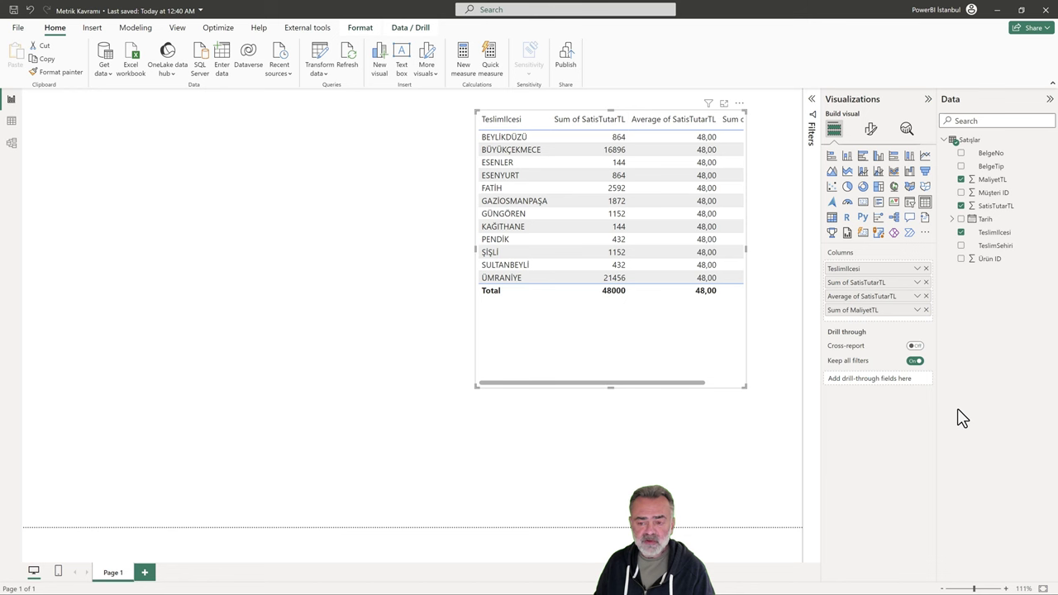
pyautogui.click(926, 296)
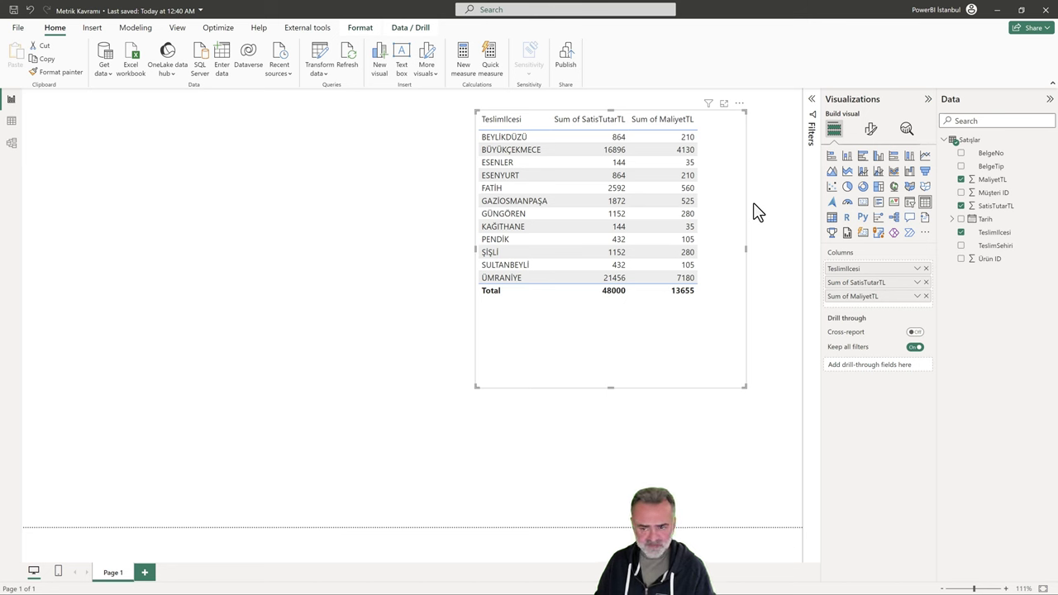
# - Create a new measure in the Satışlar table and start its formula as Satışlar = SUM
pyautogui.rightClick(967, 146)
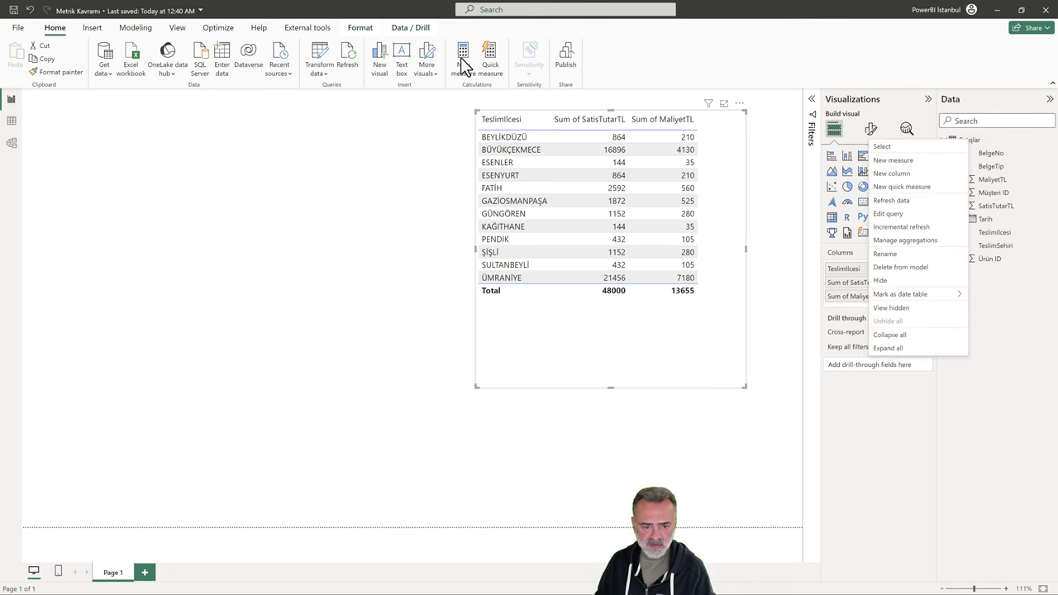
pyautogui.click(904, 165)
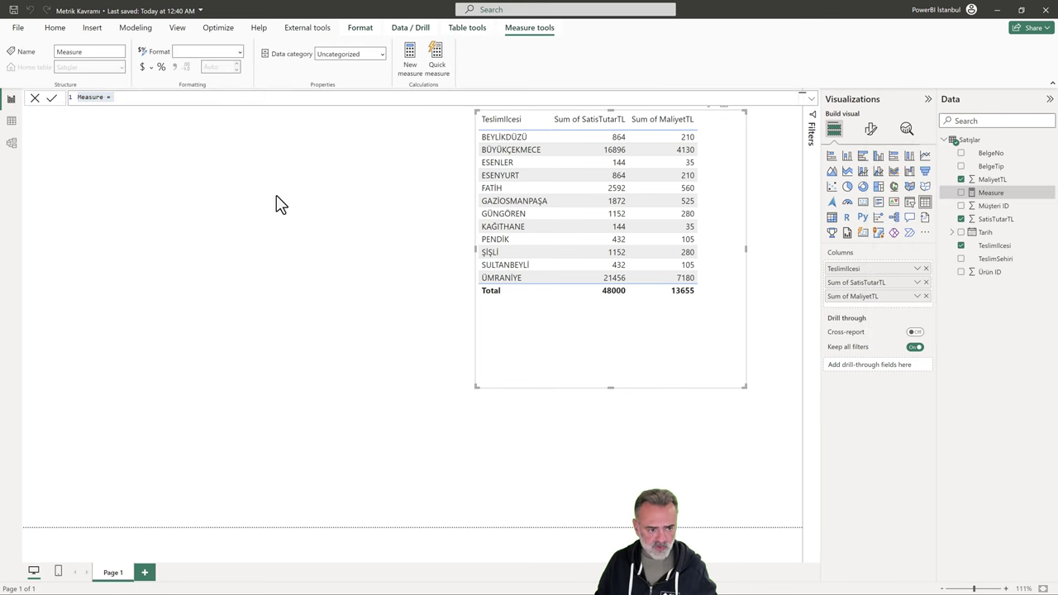
pyautogui.scroll(5, 207, 100)
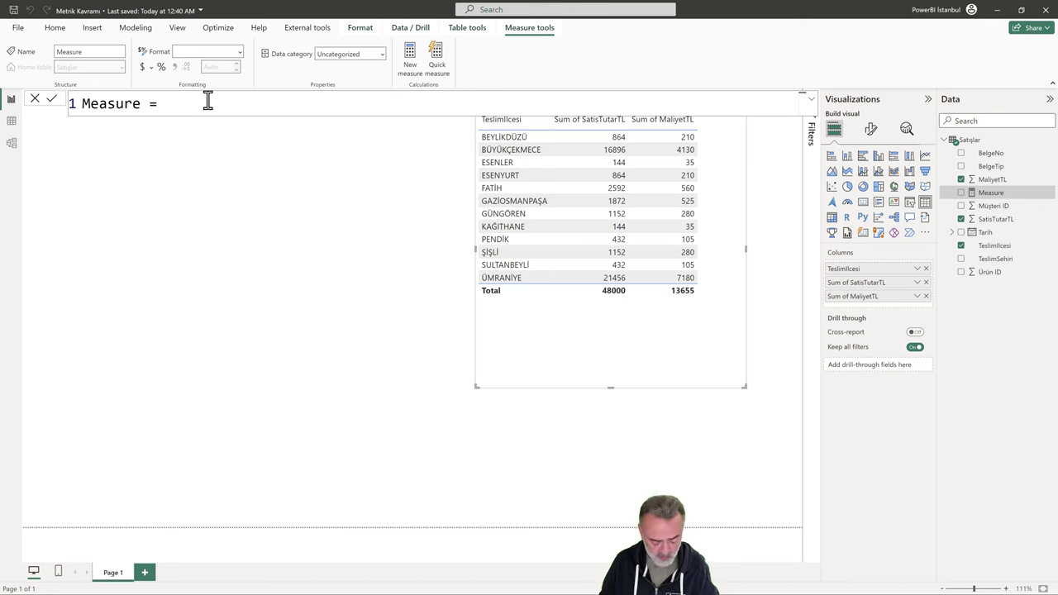
pyautogui.press('BackSpace')
pyautogui.press('BackSpace')
pyautogui.press('BackSpace')
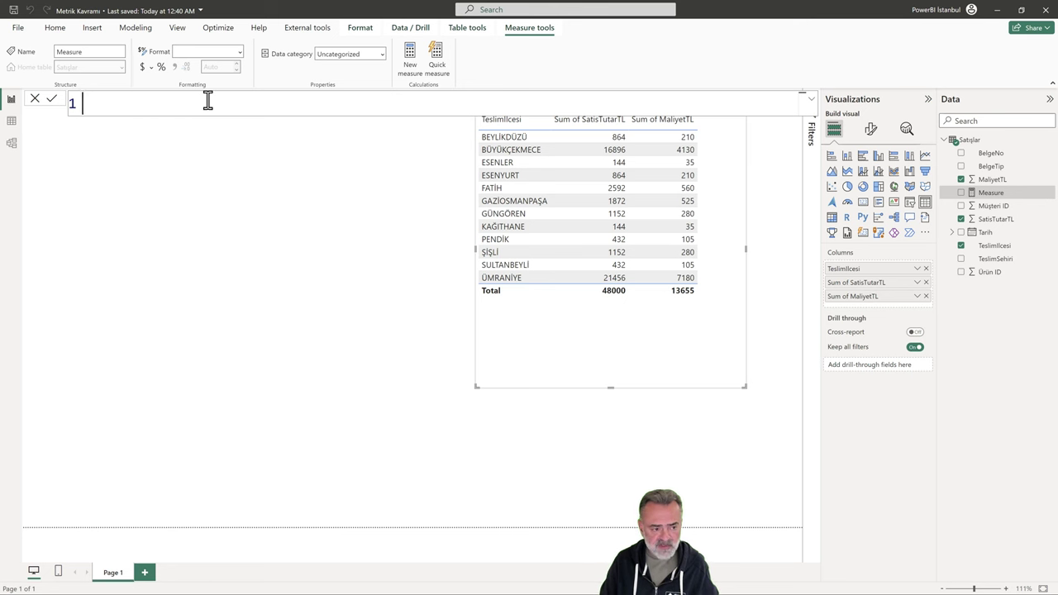
pyautogui.write('Satı')
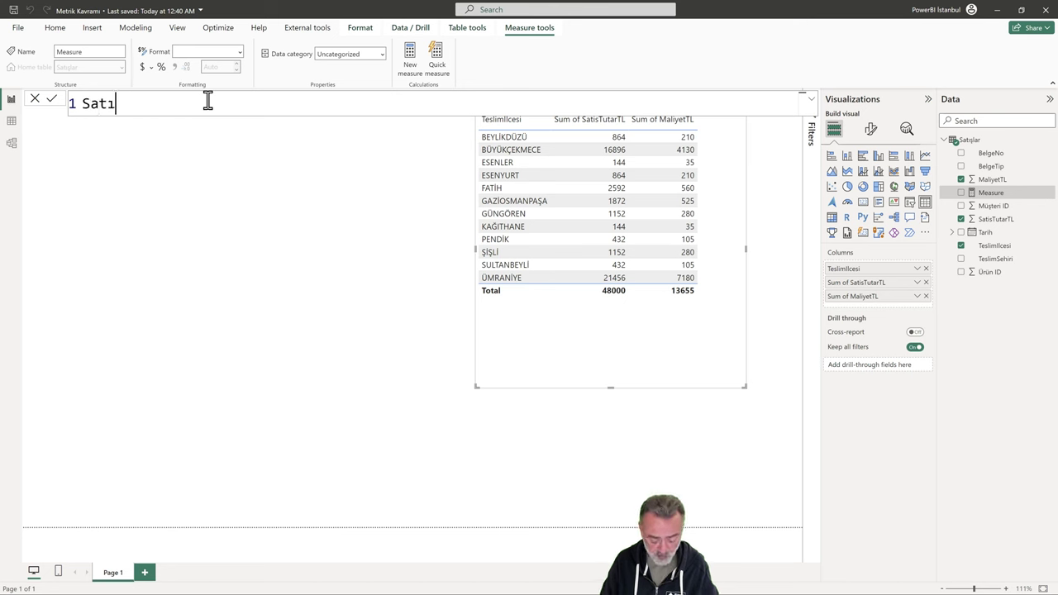
pyautogui.write('şlar =')
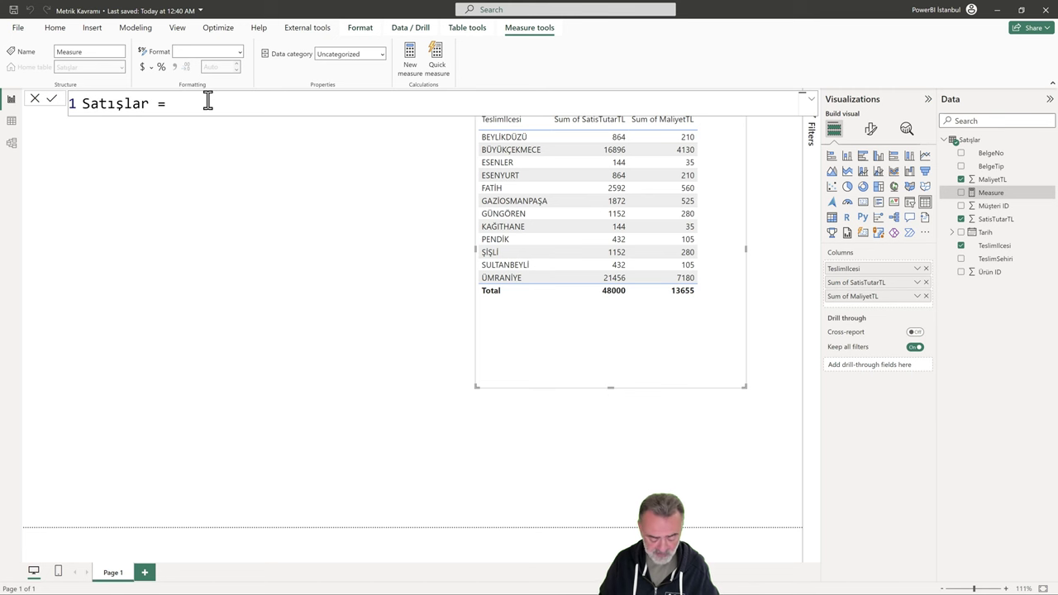
pyautogui.write('sum')
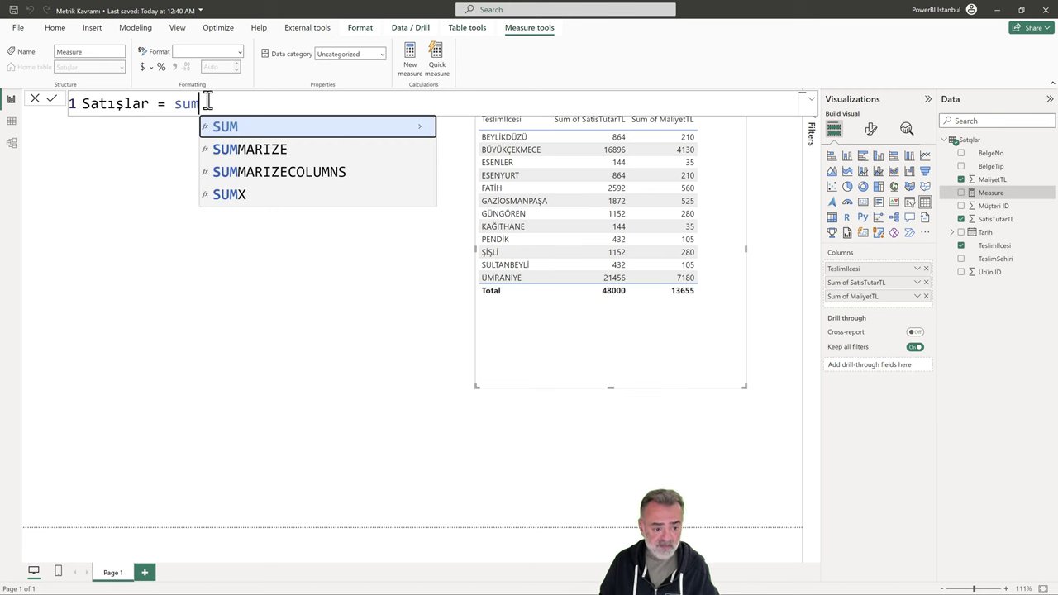
pyautogui.press('Tab')
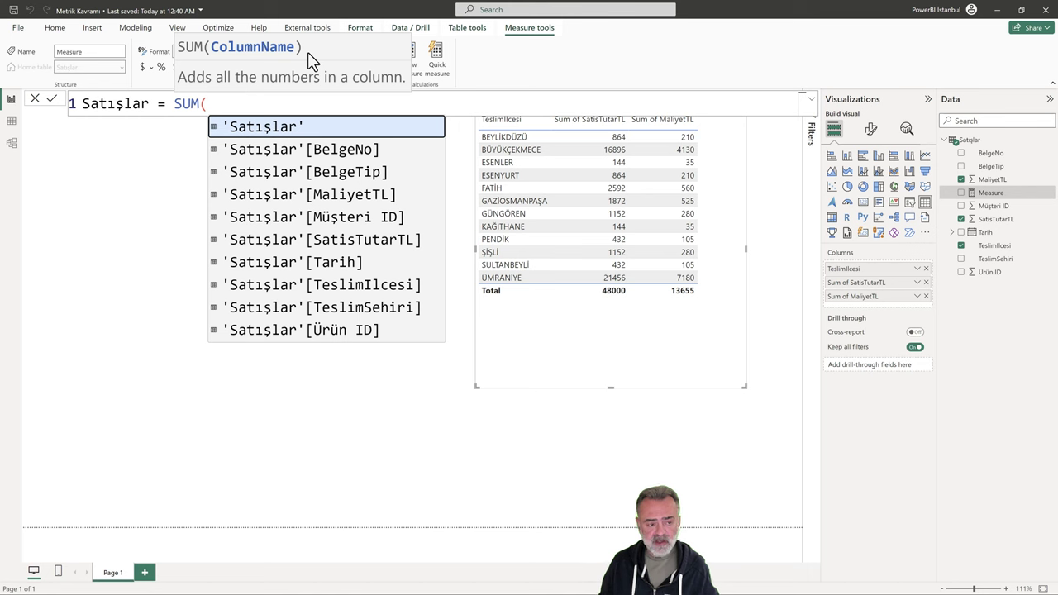
# - Fill in the SUM argument as the Satışlar table's SatisTutarTL column, correcting the reference
pyautogui.write("'satı")
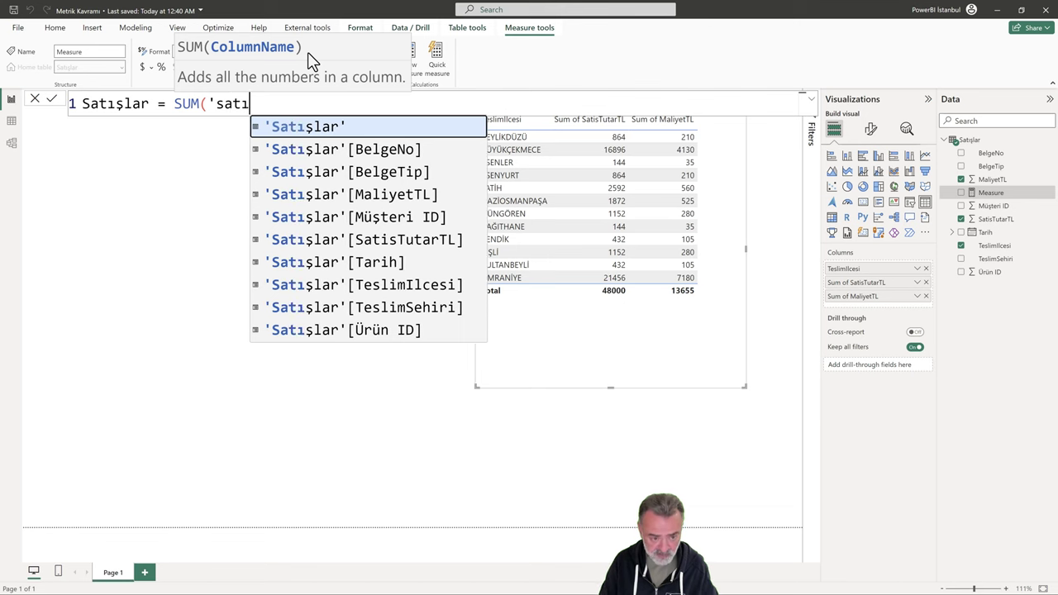
pyautogui.write('ş')
pyautogui.press('Tab')
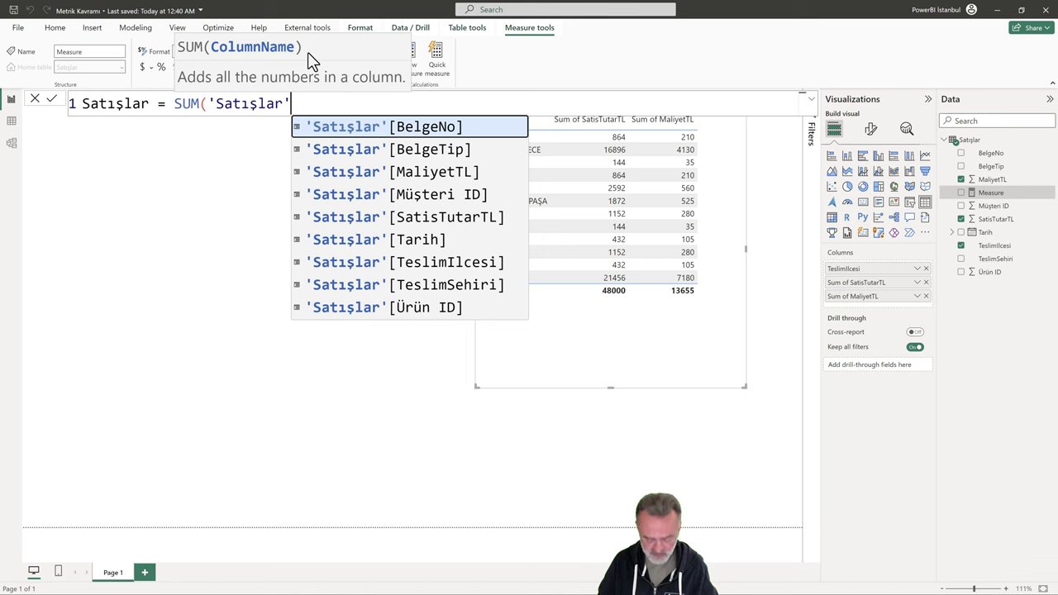
pyautogui.write('[')
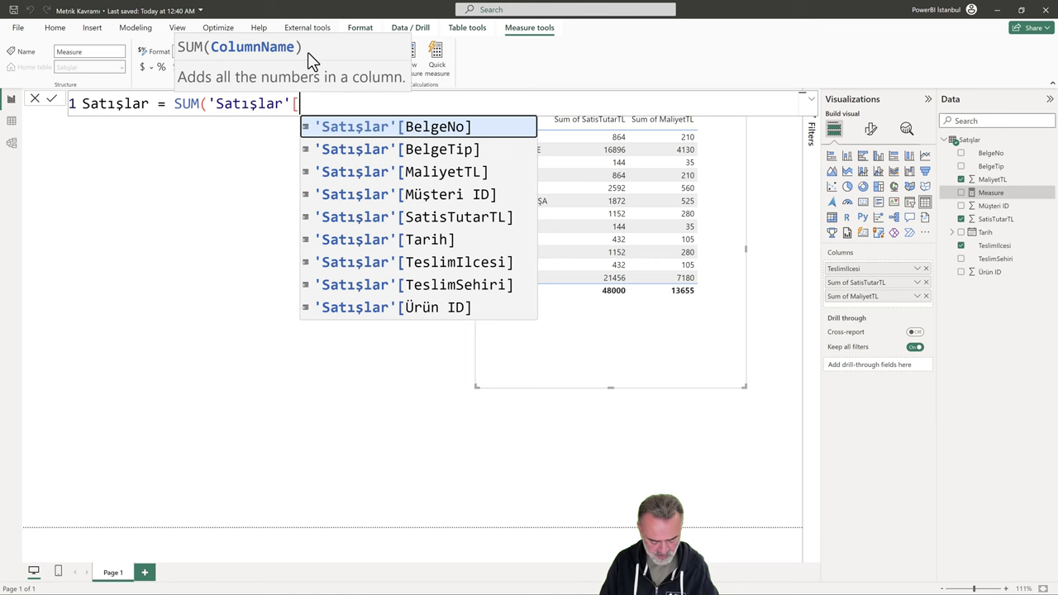
pyautogui.write('sa')
pyautogui.press('Tab')
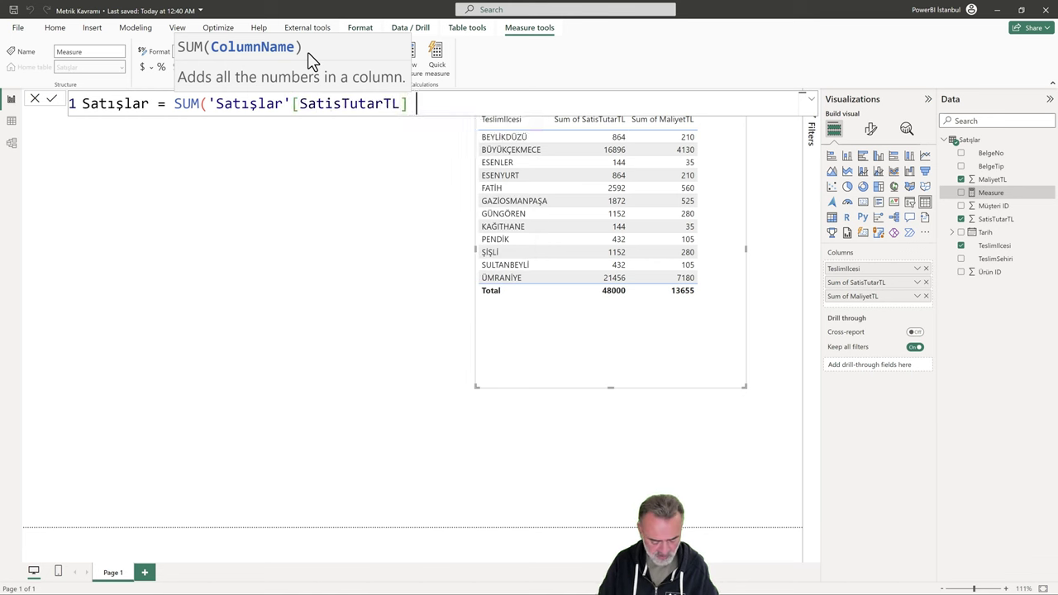
pyautogui.write(')')
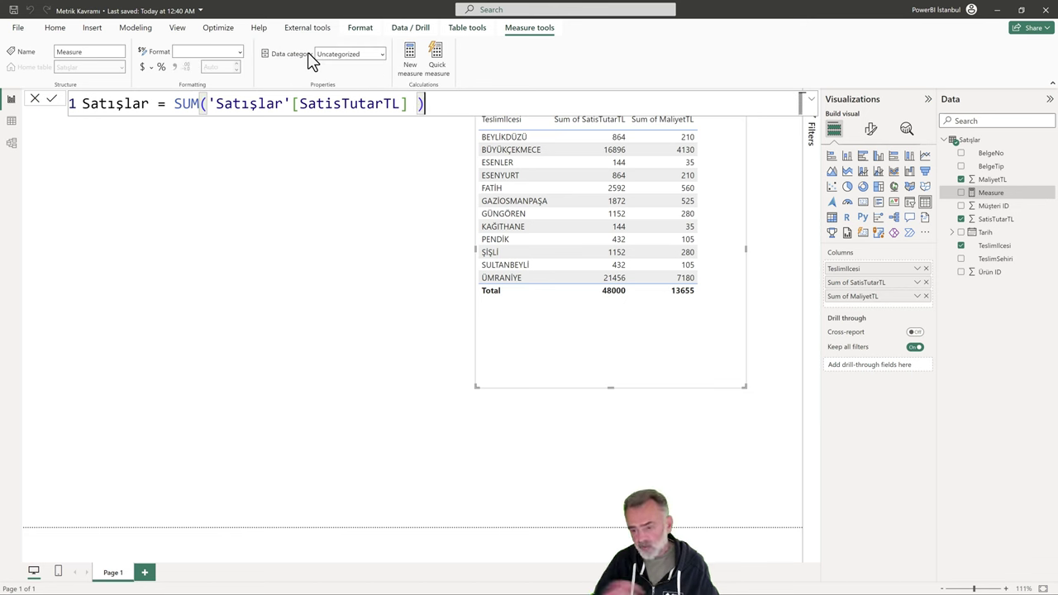
pyautogui.press('BackSpace')
pyautogui.press('BackSpace')
pyautogui.press('BackSpace')
pyautogui.press('BackSpace')
pyautogui.press('BackSpace')
pyautogui.press('BackSpace')
pyautogui.press('BackSpace')
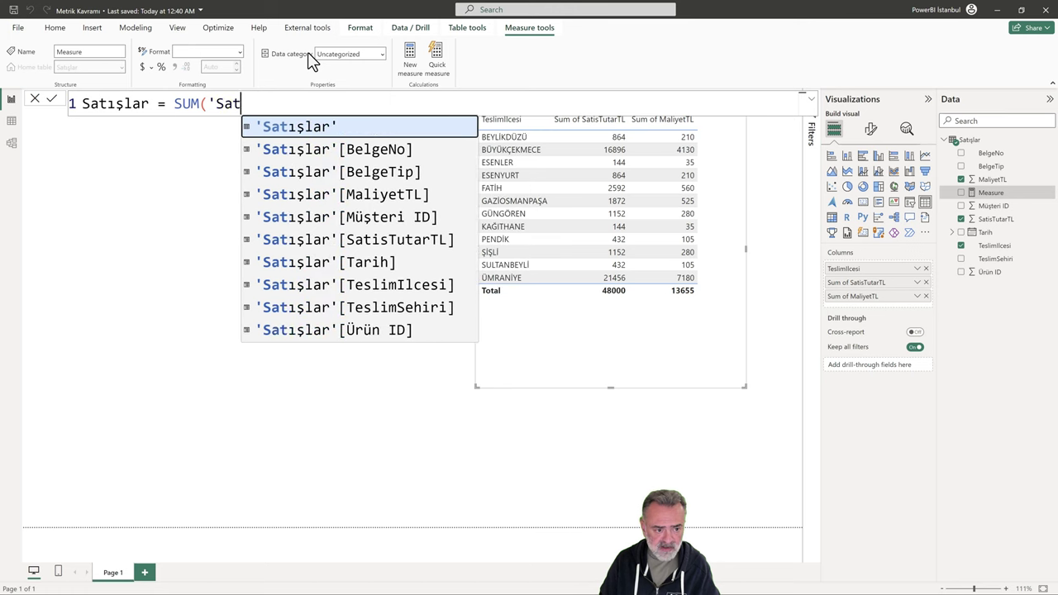
pyautogui.press('BackSpace')
pyautogui.press('BackSpace')
pyautogui.press('BackSpace')
pyautogui.press('BackSpace')
pyautogui.write("'")
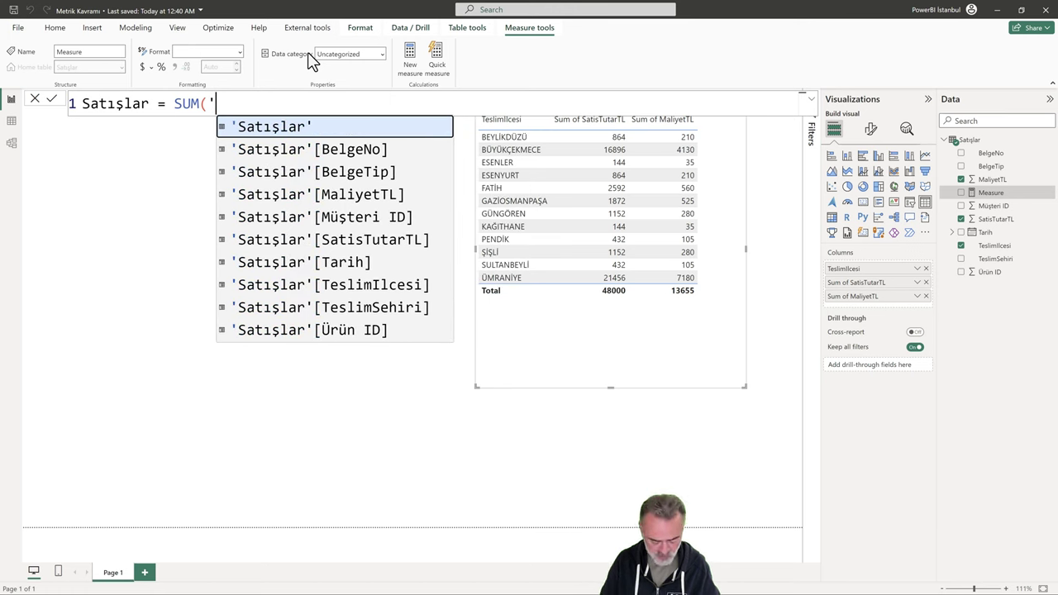
pyautogui.write('tut')
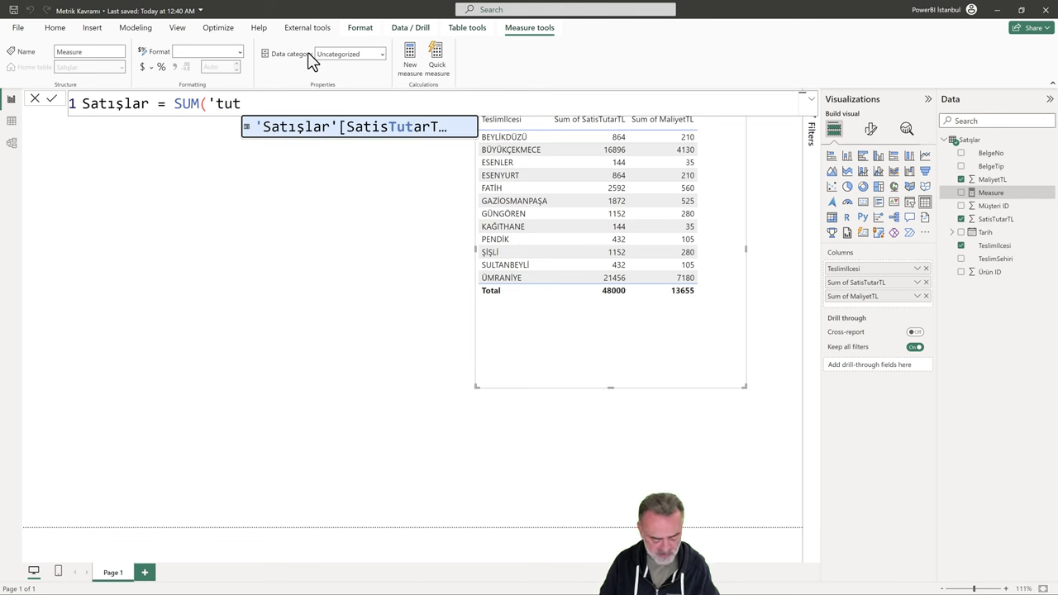
pyautogui.press('Tab')
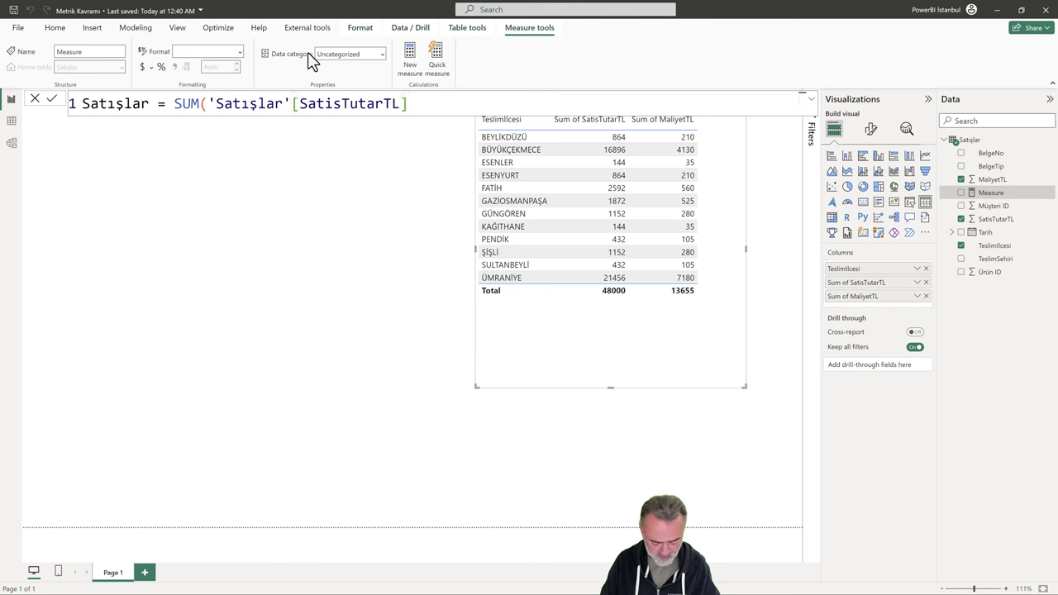
# - Close and commit the Satışlar measure, then add it to the district table's columns
pyautogui.write(')')
pyautogui.press('Return')
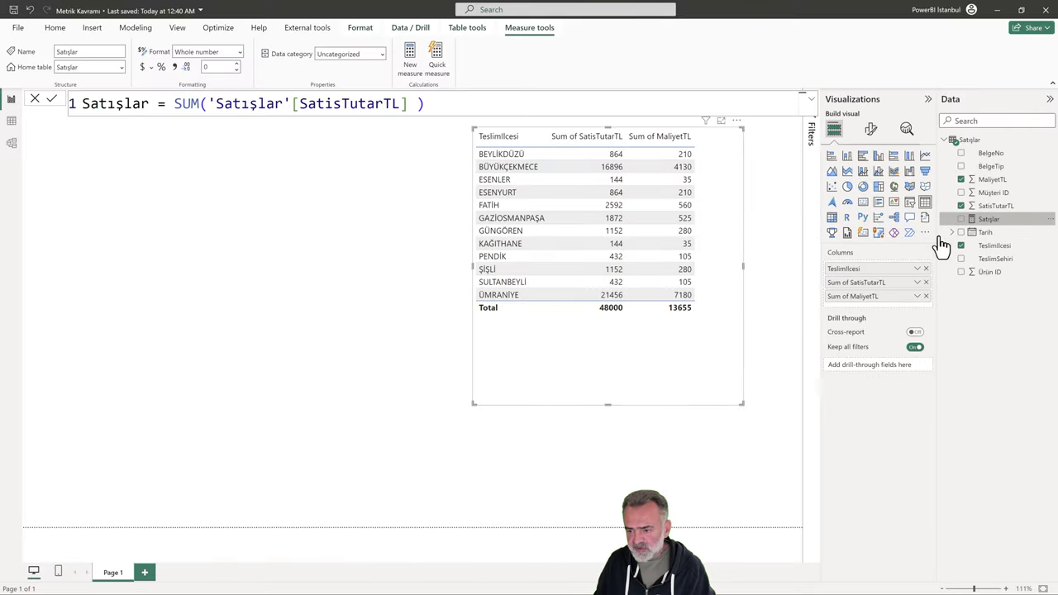
pyautogui.moveTo(986, 226); pyautogui.dragTo(891, 284)
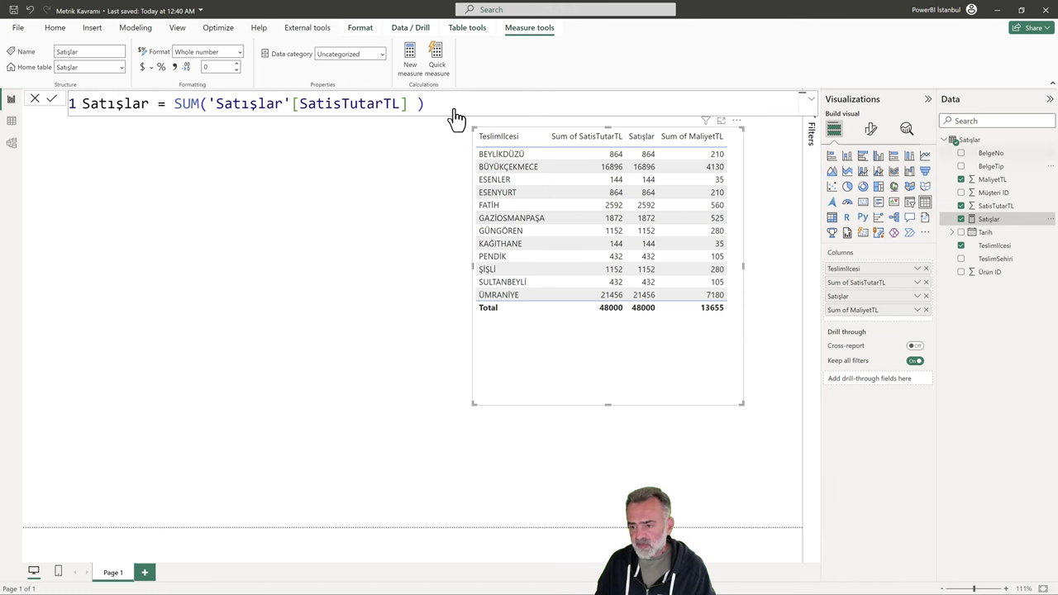
pyautogui.click(11, 120)
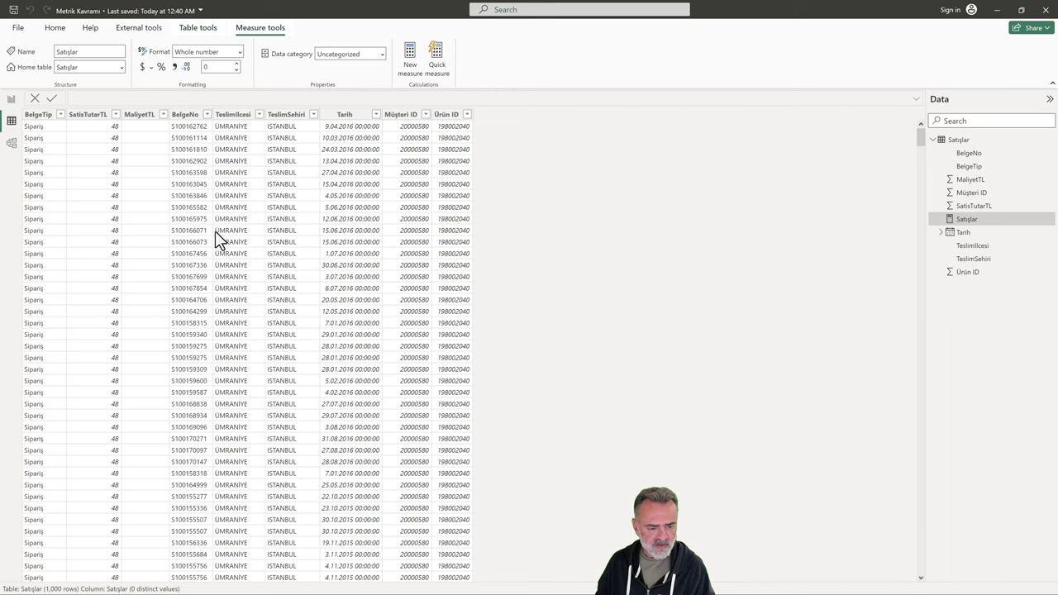
pyautogui.scroll(-1, 598, 448)
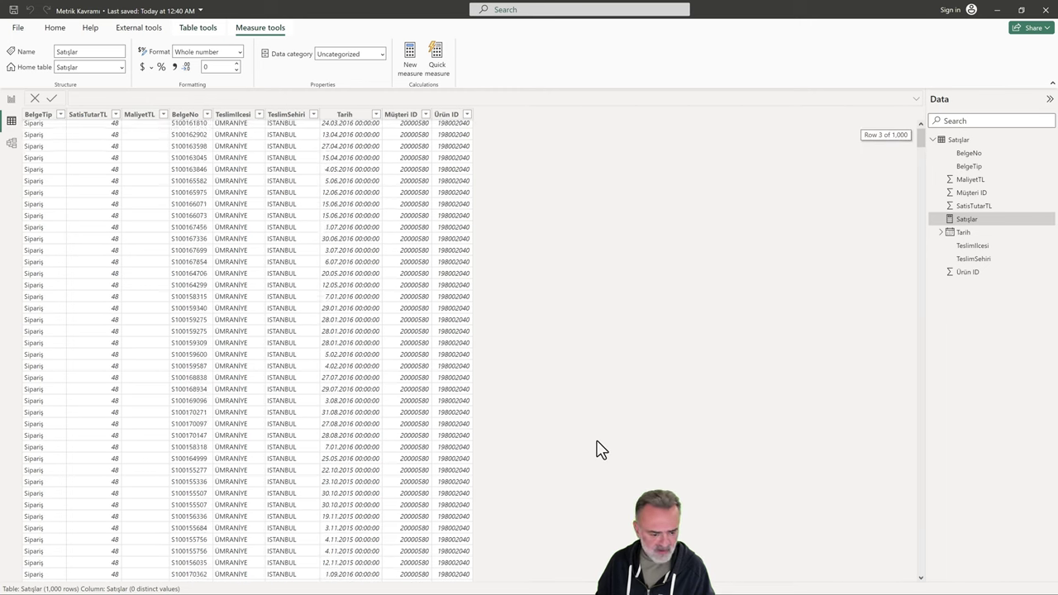
pyautogui.scroll(1, 601, 449)
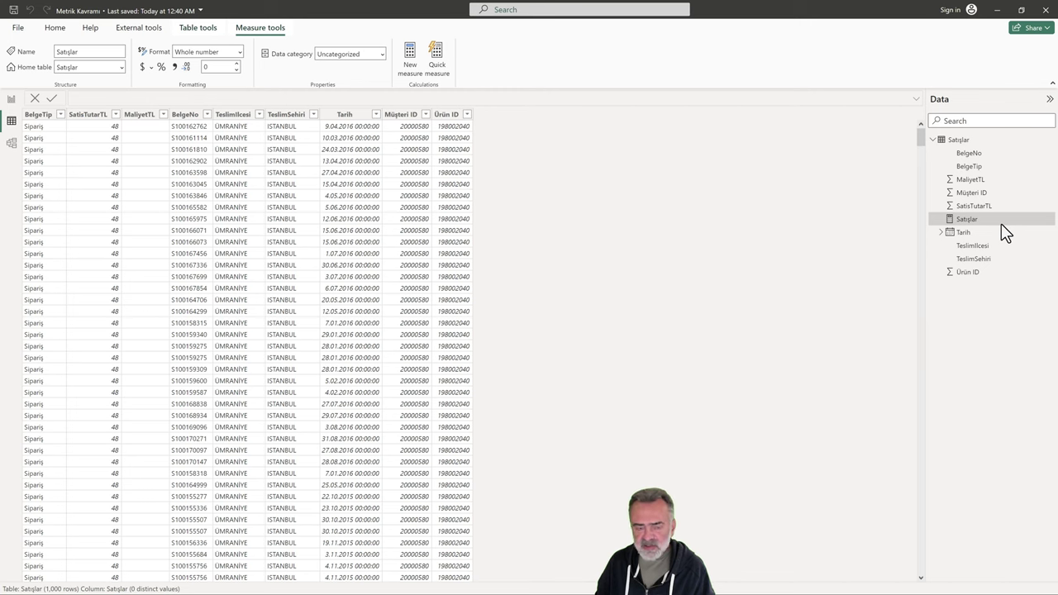
pyautogui.click(1001, 220)
pyautogui.click(315, 99)
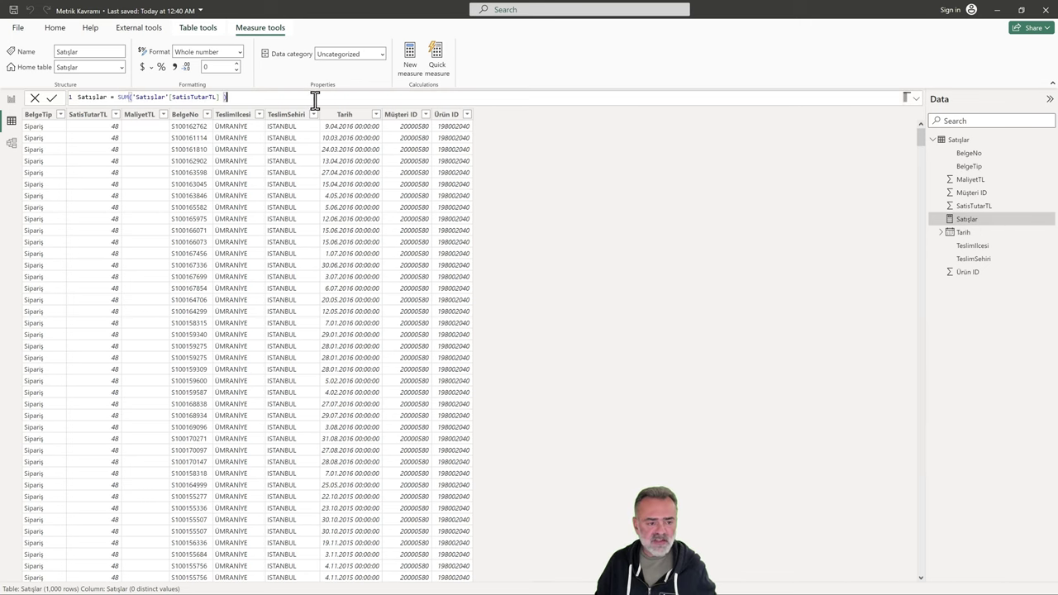
pyautogui.scroll(2, 315, 99)
pyautogui.scroll(2, 315, 99)
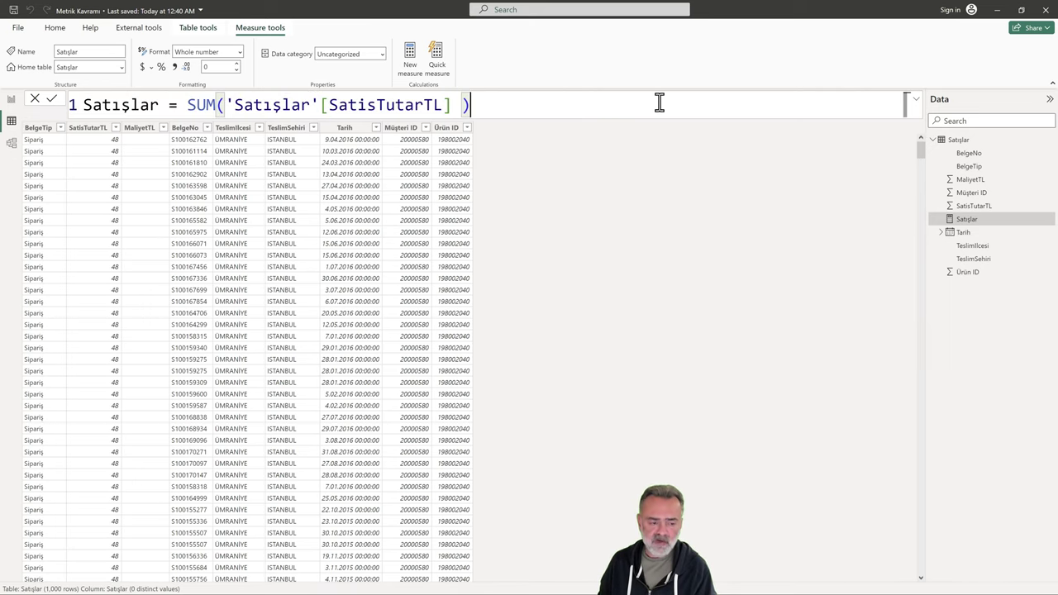
pyautogui.click(12, 99)
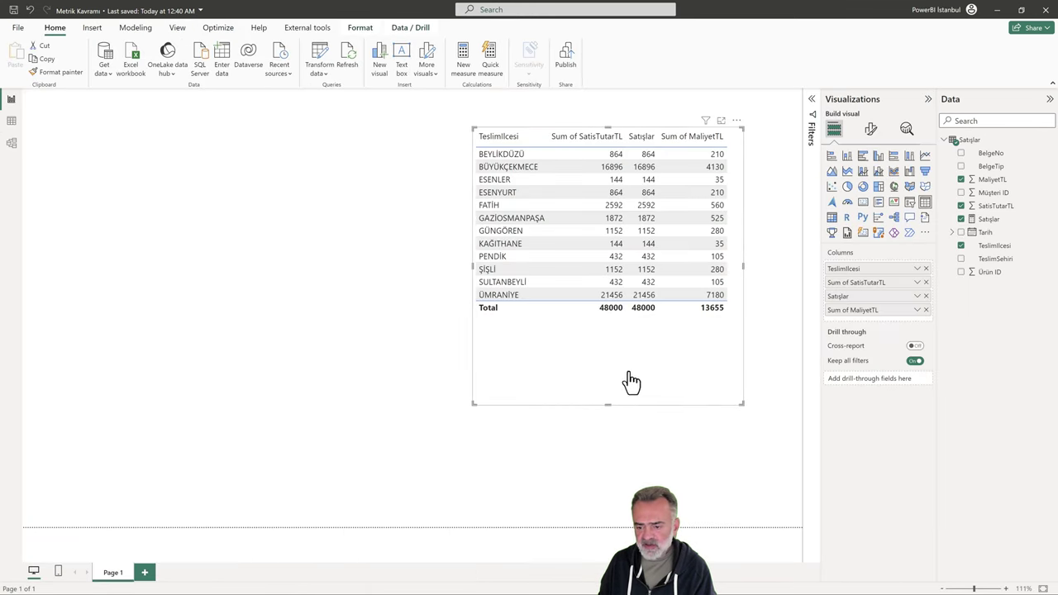
pyautogui.click(925, 296)
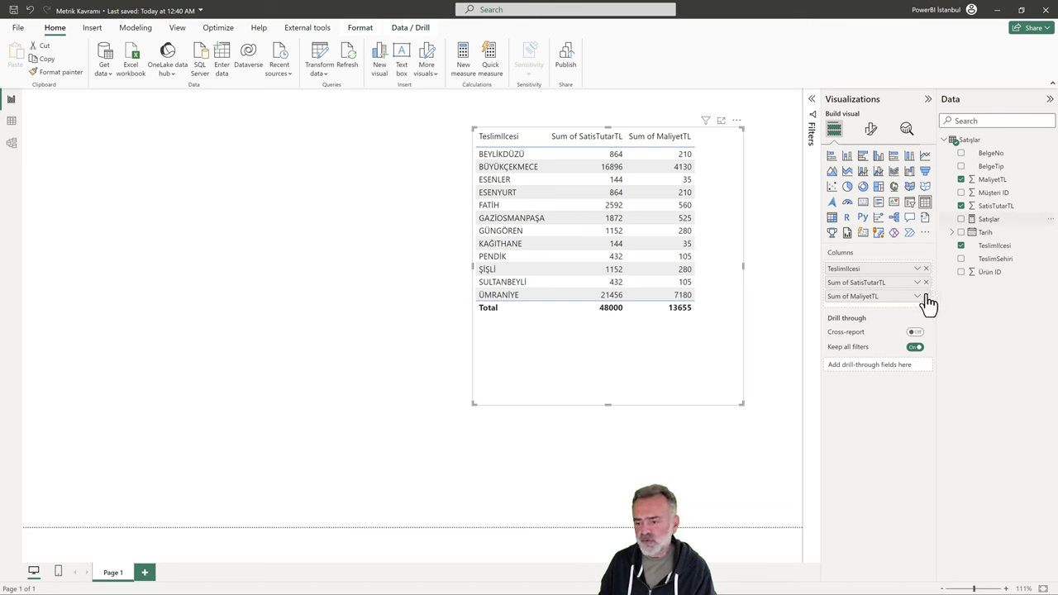
pyautogui.moveTo(989, 225); pyautogui.dragTo(875, 292)
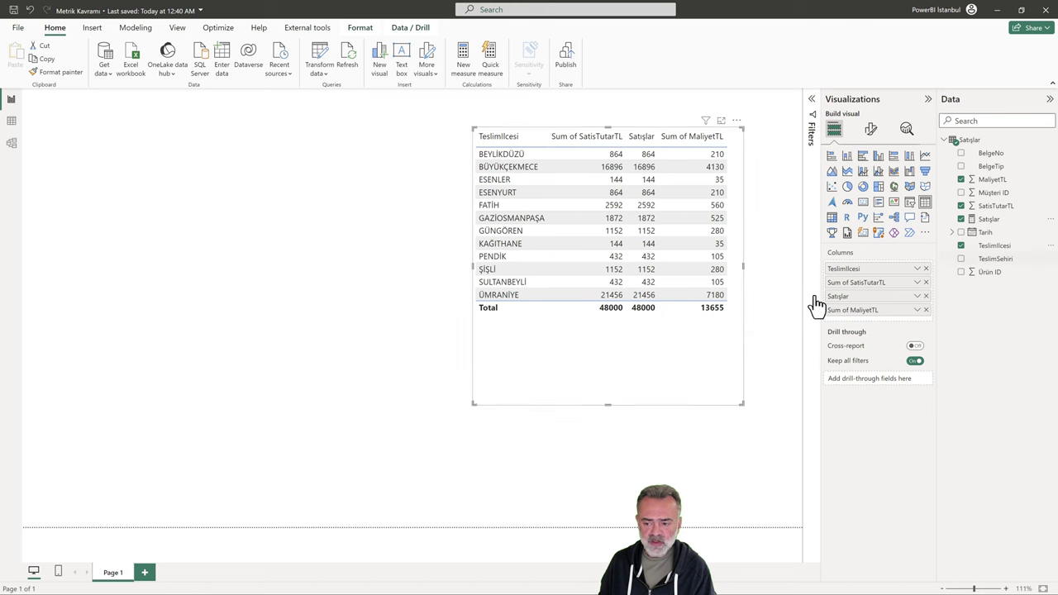
pyautogui.click(991, 220)
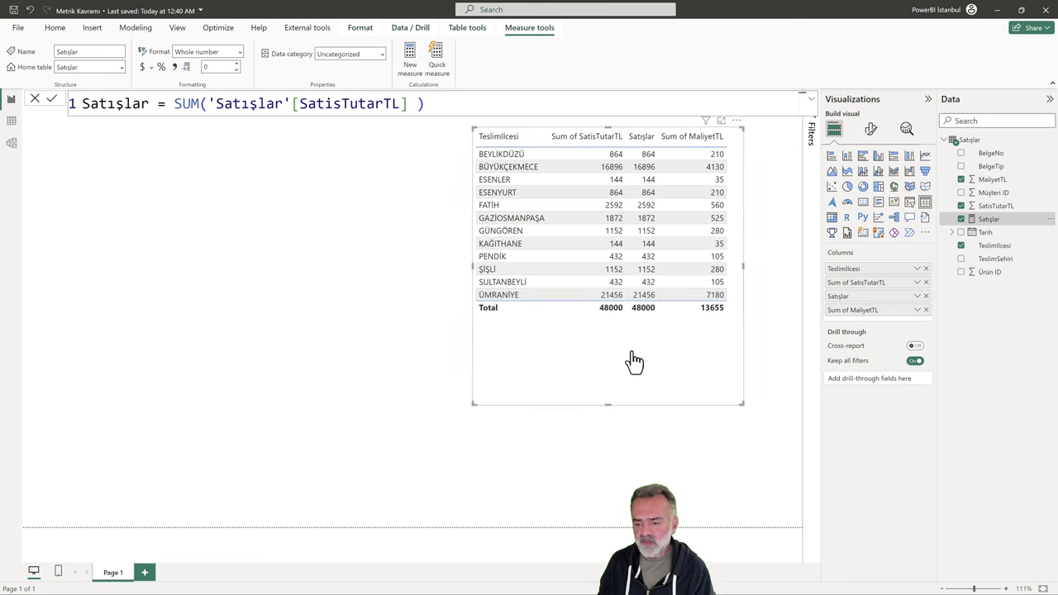
# - Remove Sum of SatisTutarTL and Sum of MaliyetTL from the district table
pyautogui.click(926, 282)
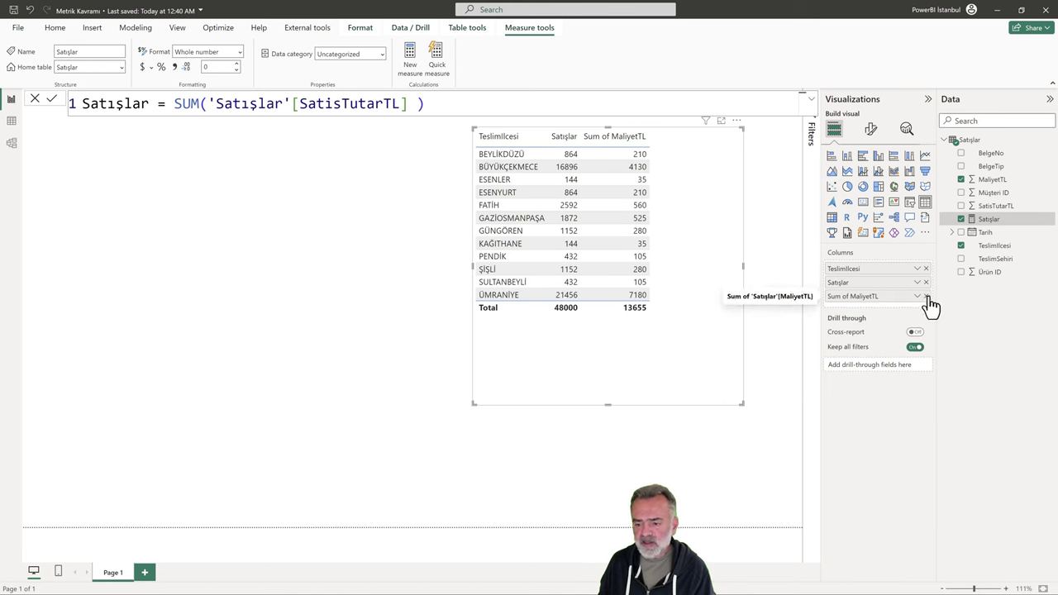
pyautogui.click(926, 296)
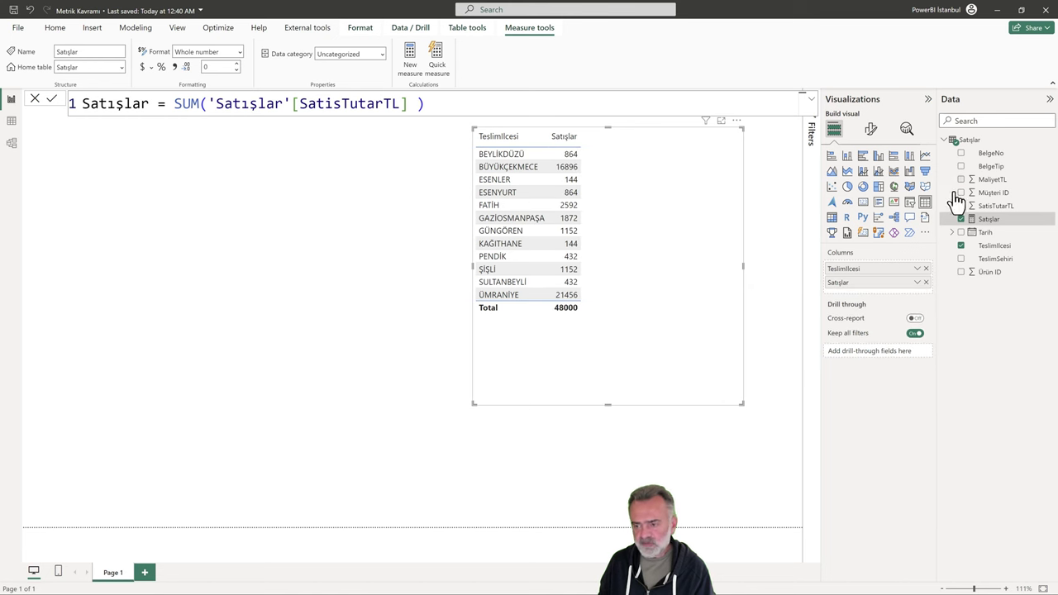
pyautogui.rightClick(967, 149)
pyautogui.press('Escape')
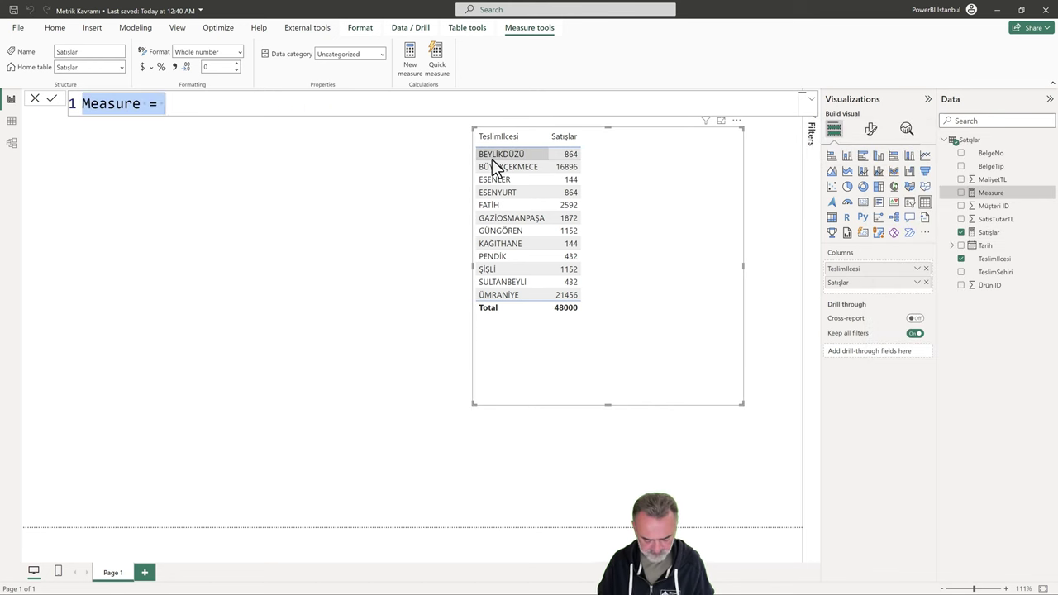
# - Define Maliyet = SUM('Satışlar'[MaliyetTL]), add it to the district table, then show the raw rows
pyautogui.write('Maliyet =')
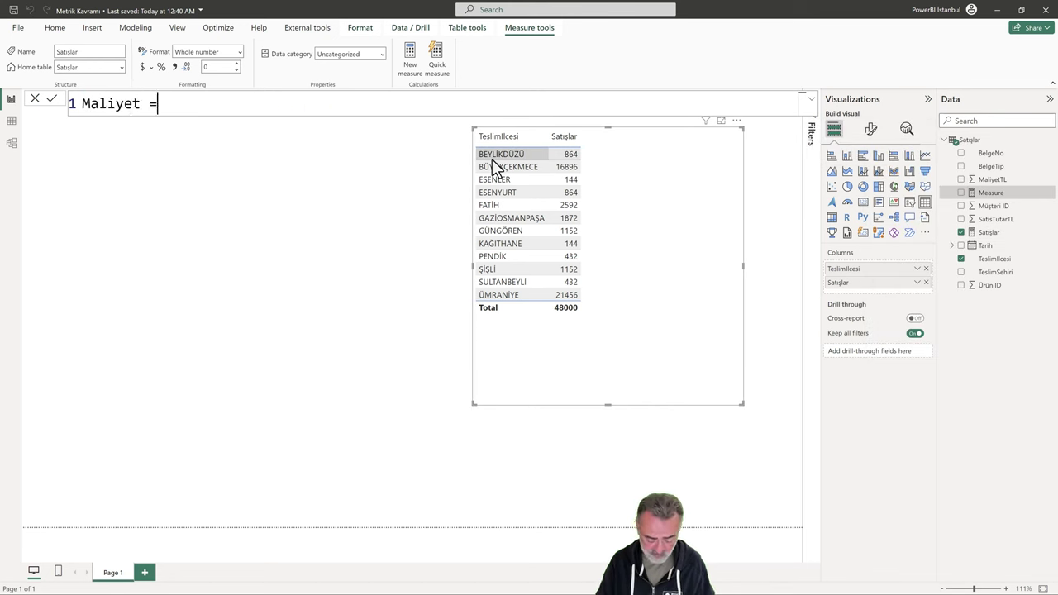
pyautogui.write(' sum')
pyautogui.press('Tab')
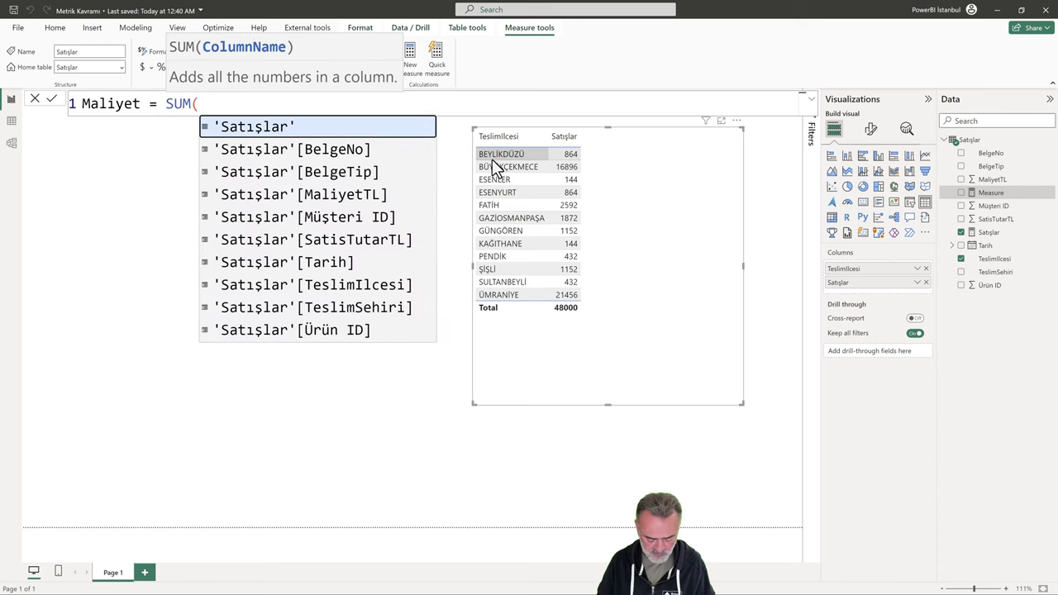
pyautogui.write("'ma")
pyautogui.press('Tab')
pyautogui.write(']')
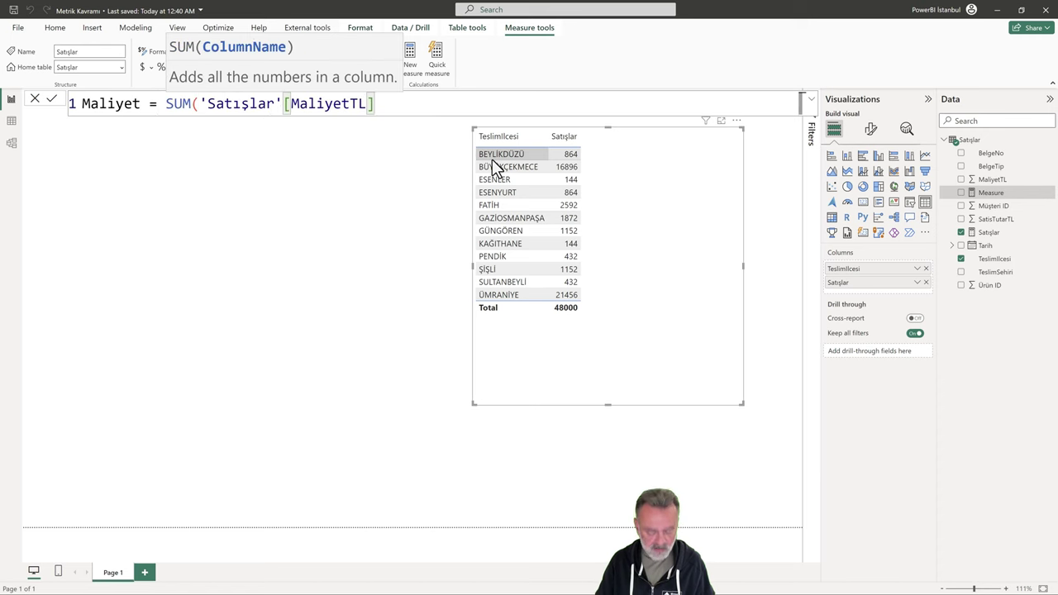
pyautogui.write(' )')
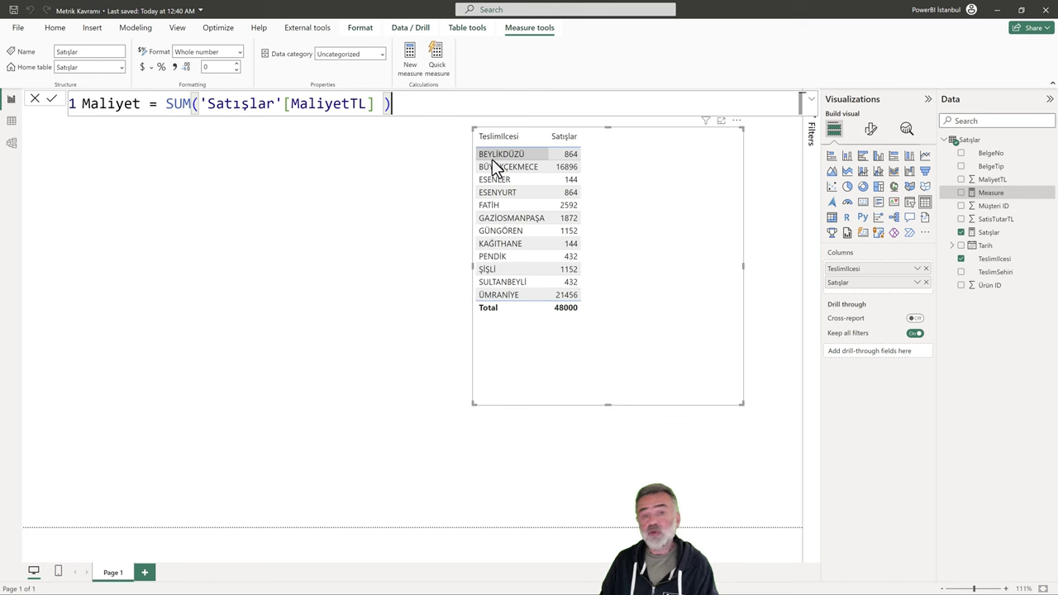
pyautogui.press('Return')
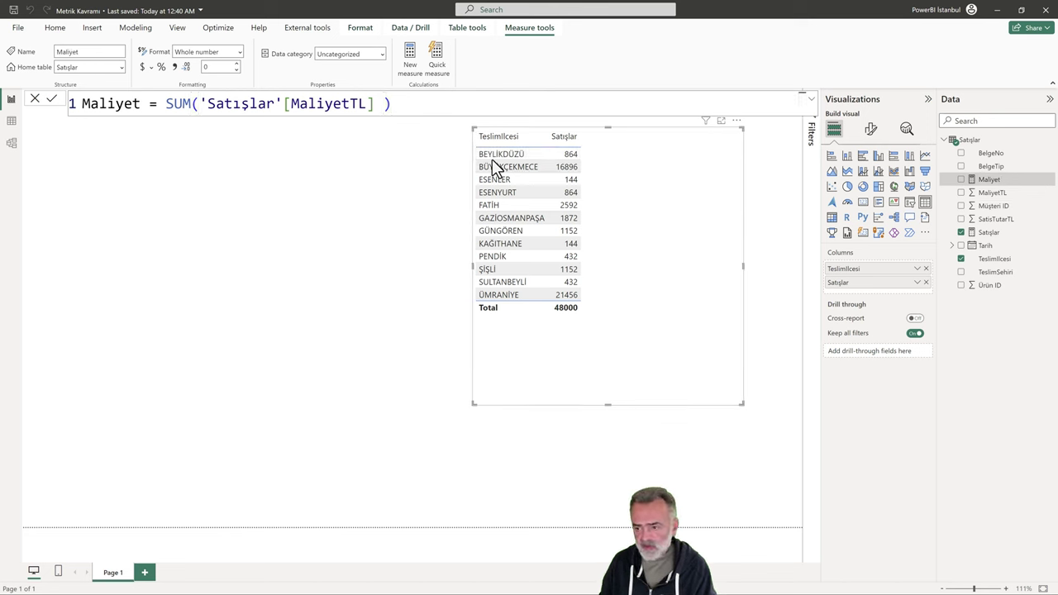
pyautogui.click(960, 179)
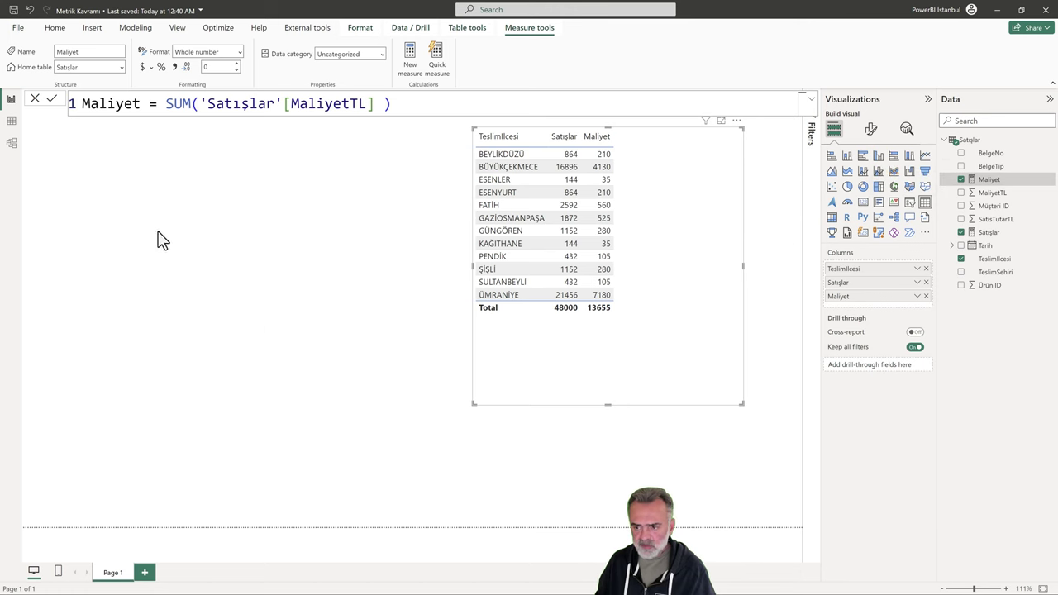
pyautogui.click(12, 122)
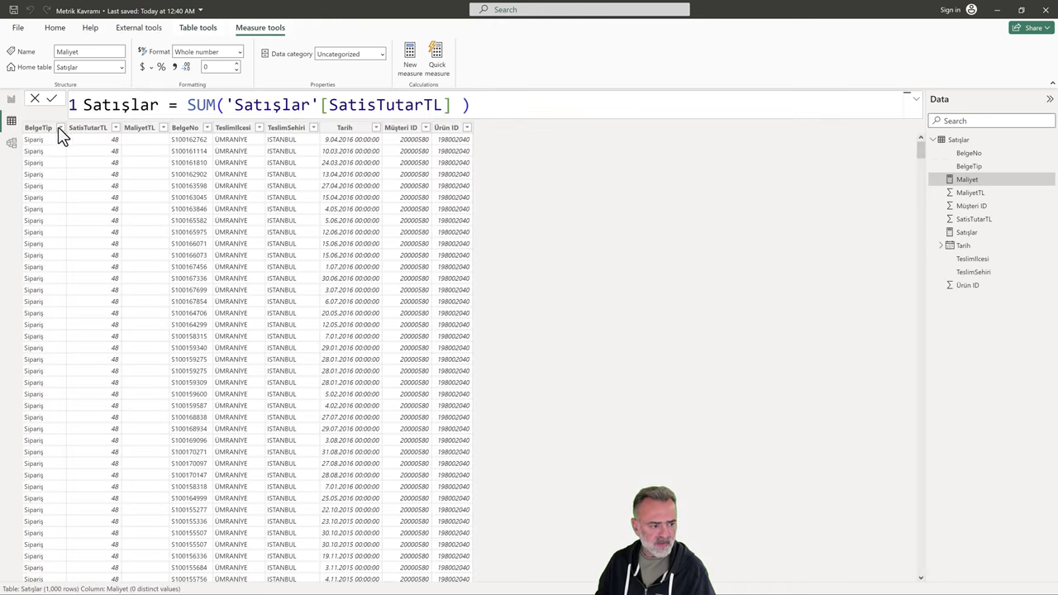
# - Check the three BelgeTip values in the column's filter list, then return to the report page
pyautogui.click(60, 128)
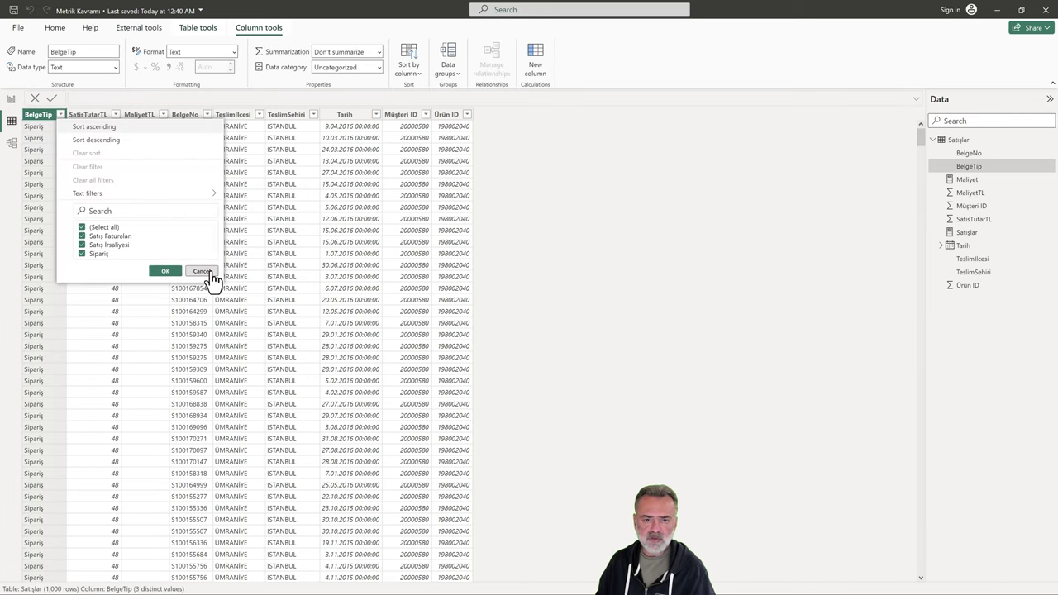
pyautogui.click(208, 273)
pyautogui.click(11, 101)
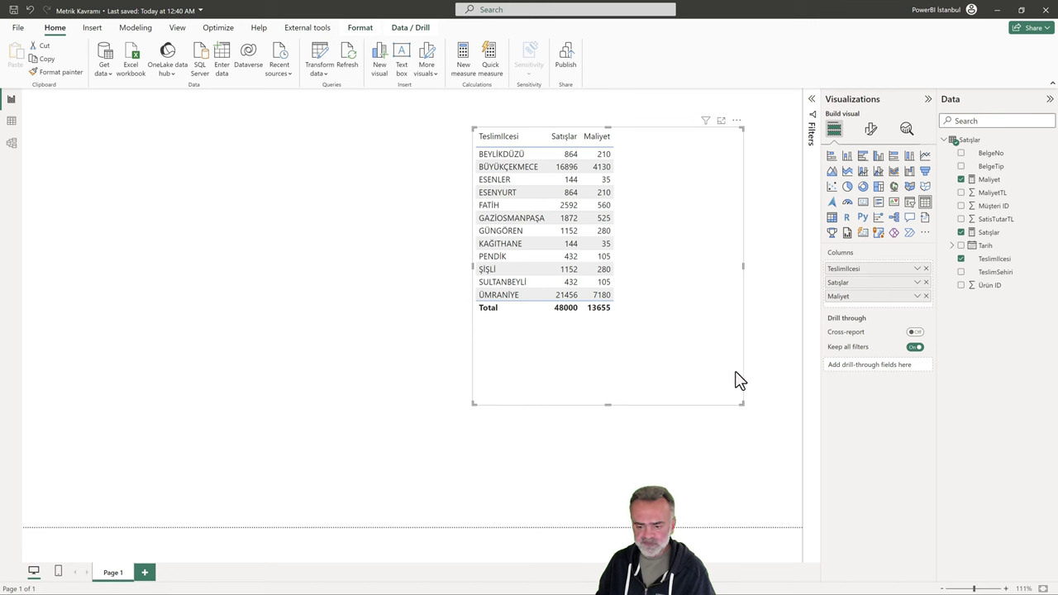
# - Place a BelgeTip slicer beside the district table, offering Satış Faturaları, Satış İrsaliyesi and Sipariş
pyautogui.click(781, 426)
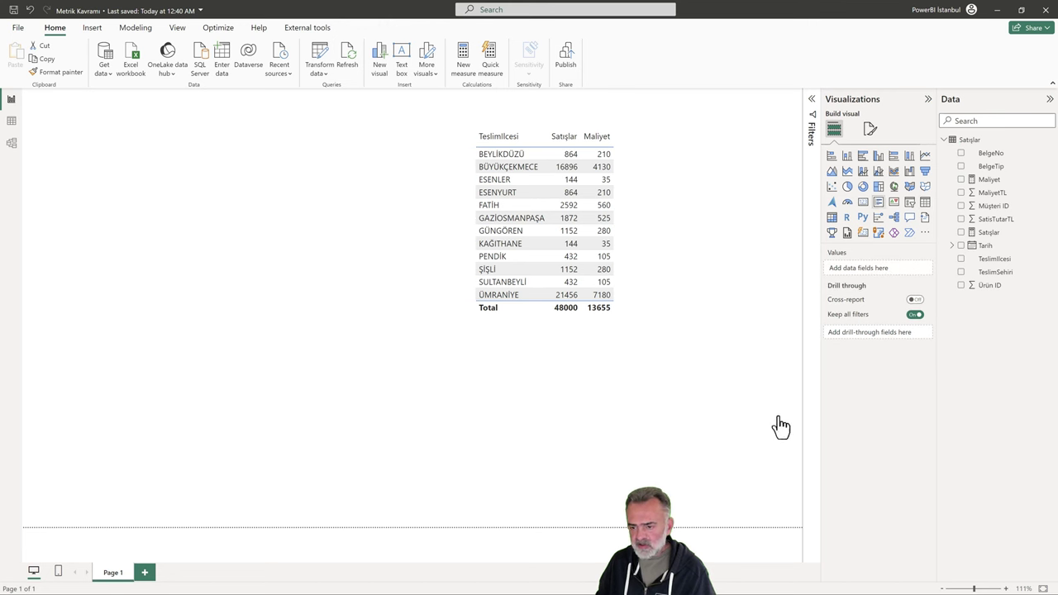
pyautogui.click(911, 203)
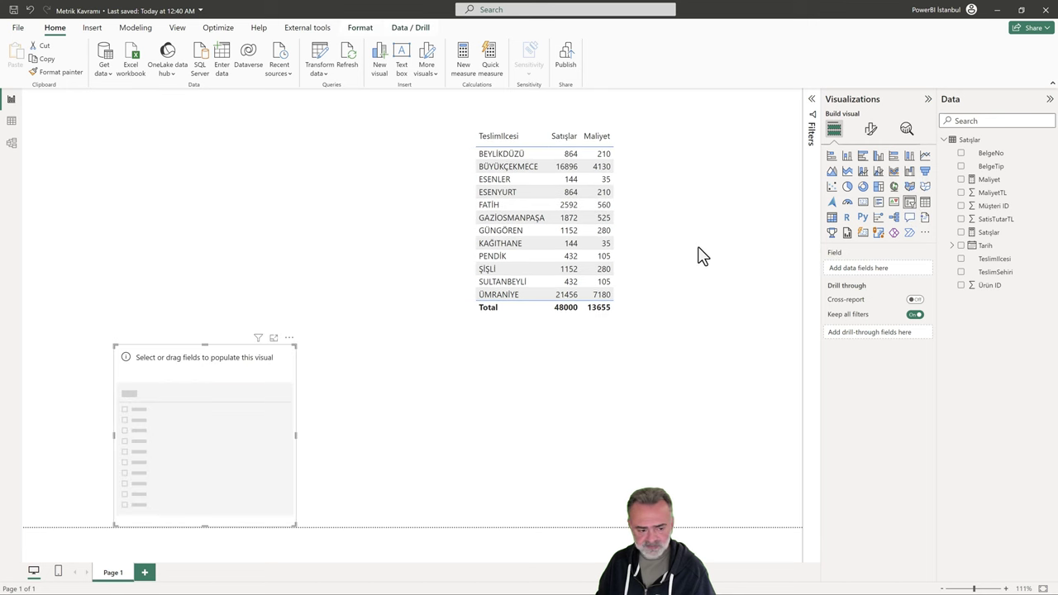
pyautogui.moveTo(223, 333); pyautogui.dragTo(362, 115)
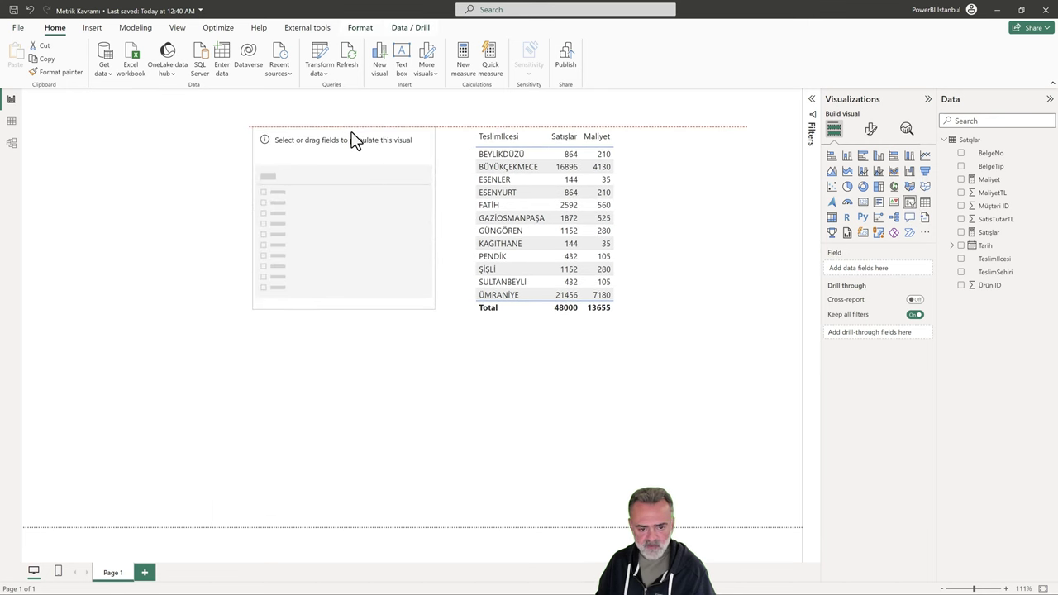
pyautogui.moveTo(990, 166); pyautogui.dragTo(891, 268)
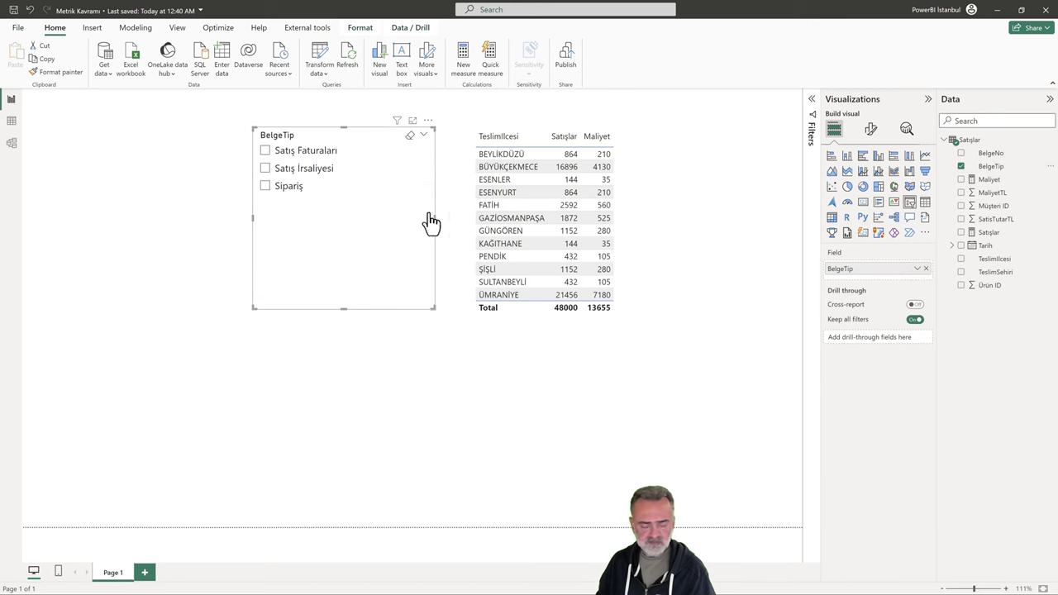
# - Filter the report to Satış Faturaları and remove Maliyet from the district table
pyautogui.click(281, 154)
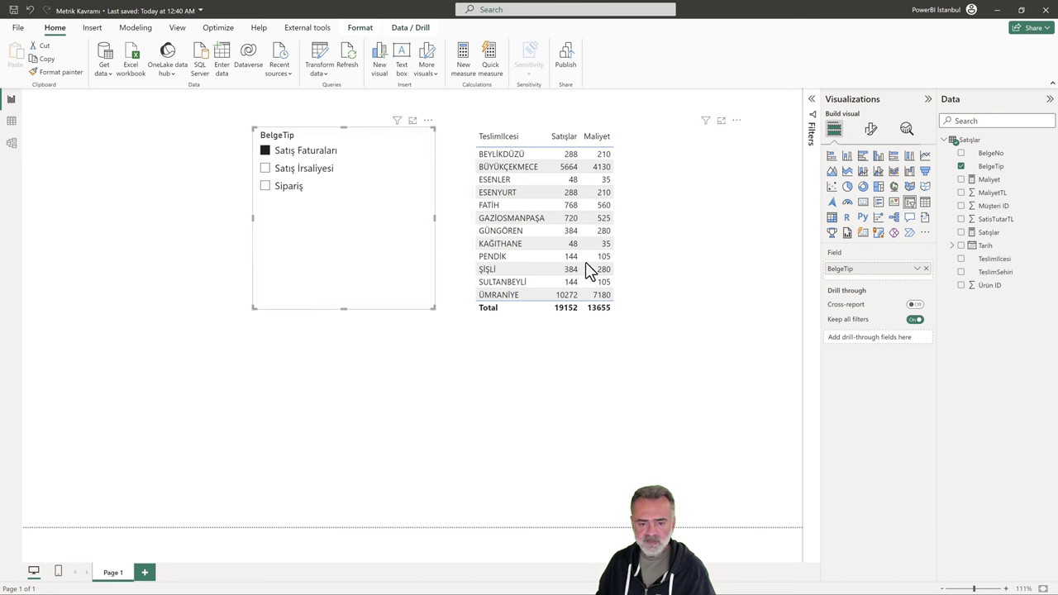
pyautogui.click(647, 151)
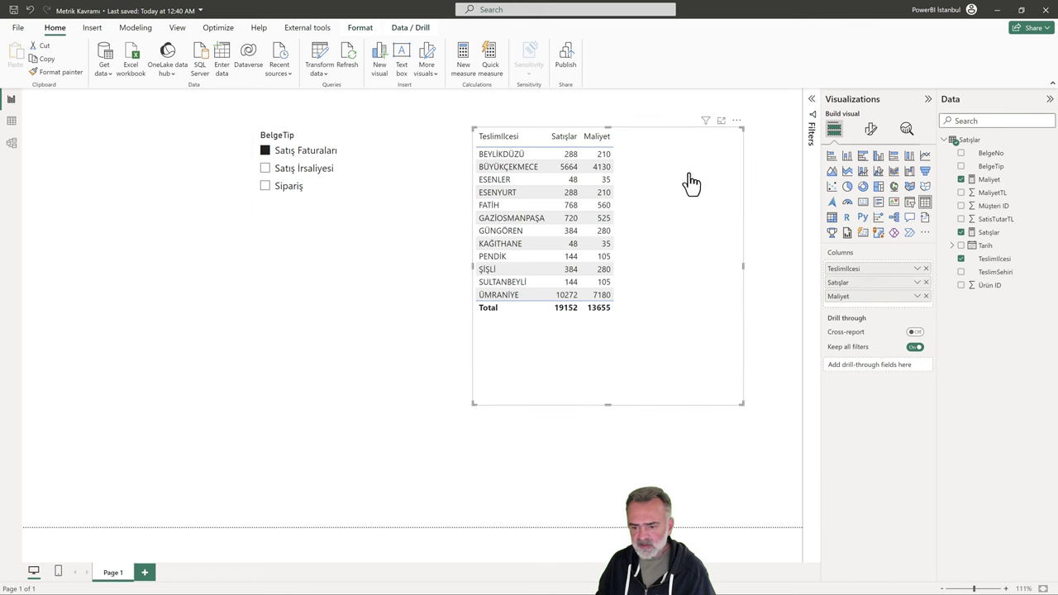
pyautogui.click(925, 297)
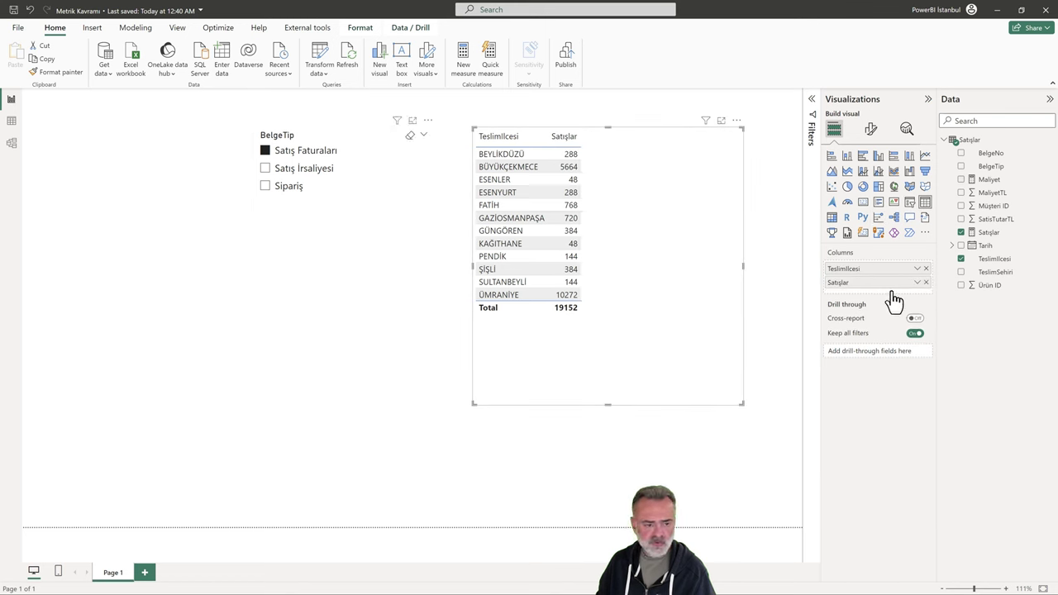
# - Try the Satış İrsaliyesi and Sipariş slicer values, ending back on Satış Faturaları
pyautogui.click(309, 172)
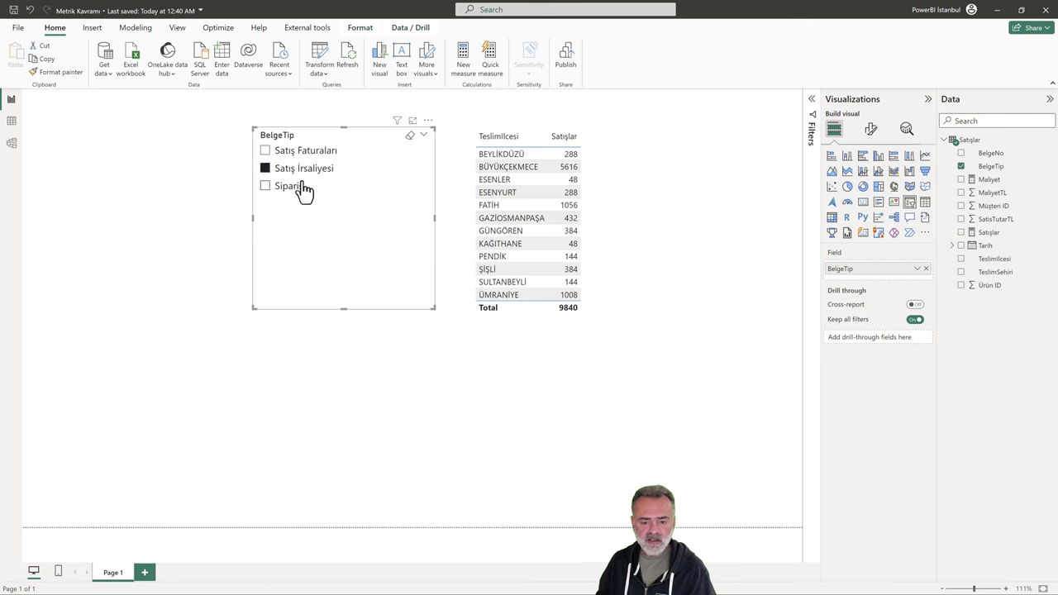
pyautogui.click(303, 182)
pyautogui.click(306, 169)
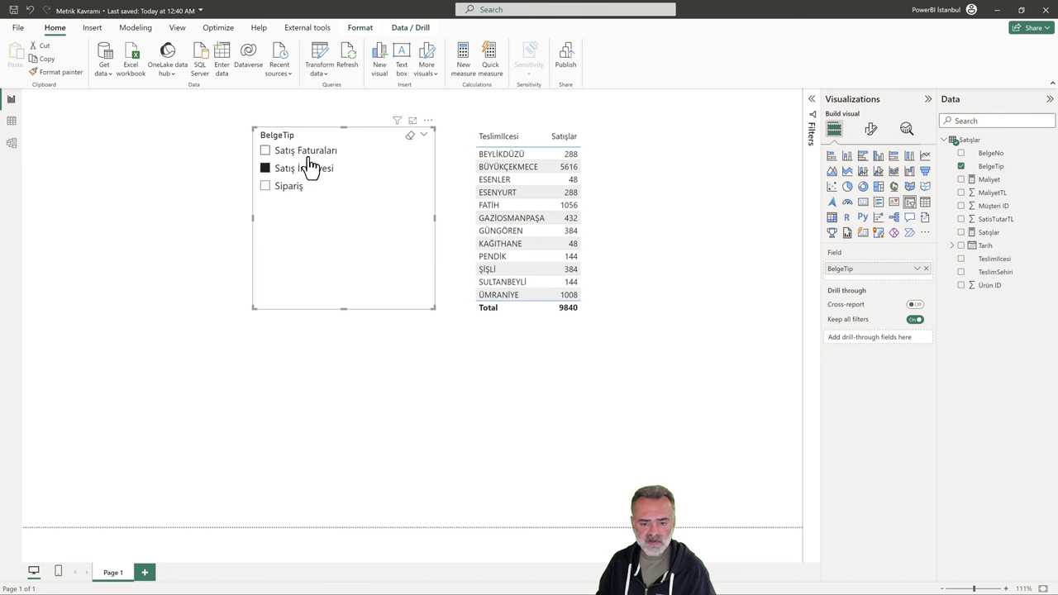
pyautogui.click(305, 155)
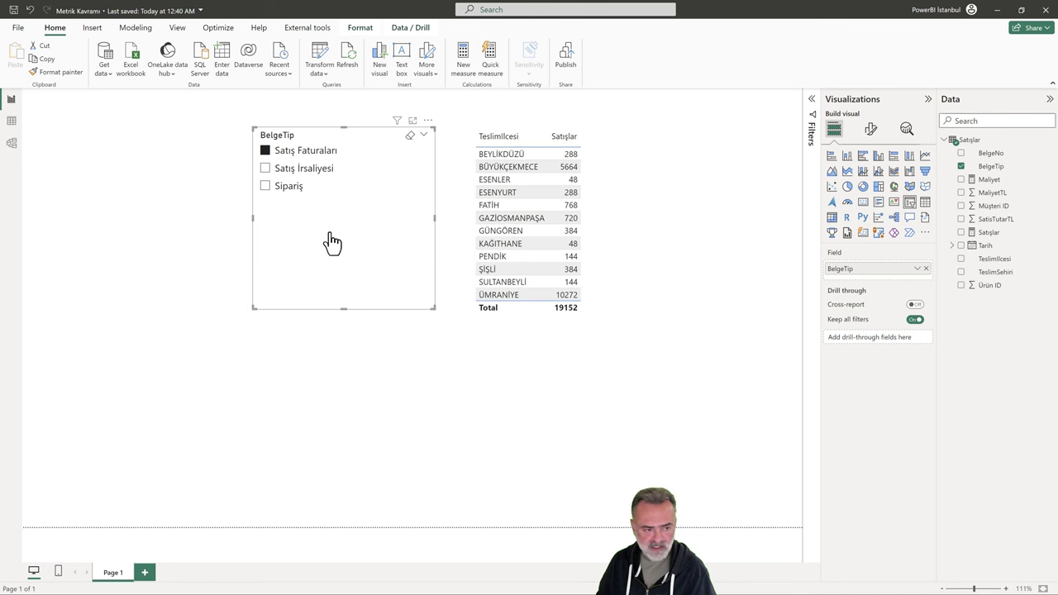
# - Copy the entire Satışlar table from Table view
pyautogui.click(11, 122)
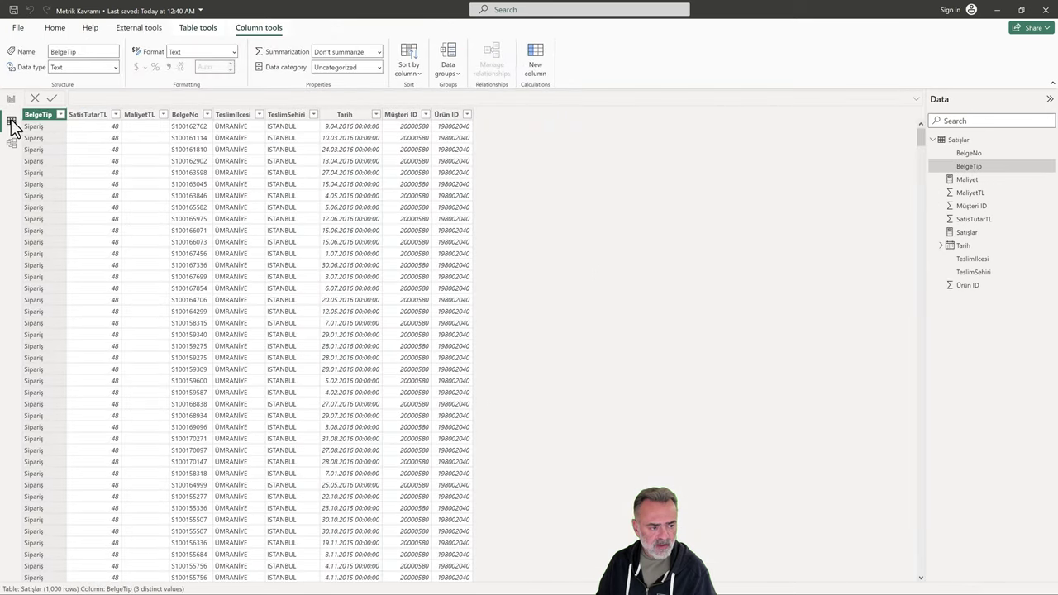
pyautogui.rightClick(48, 117)
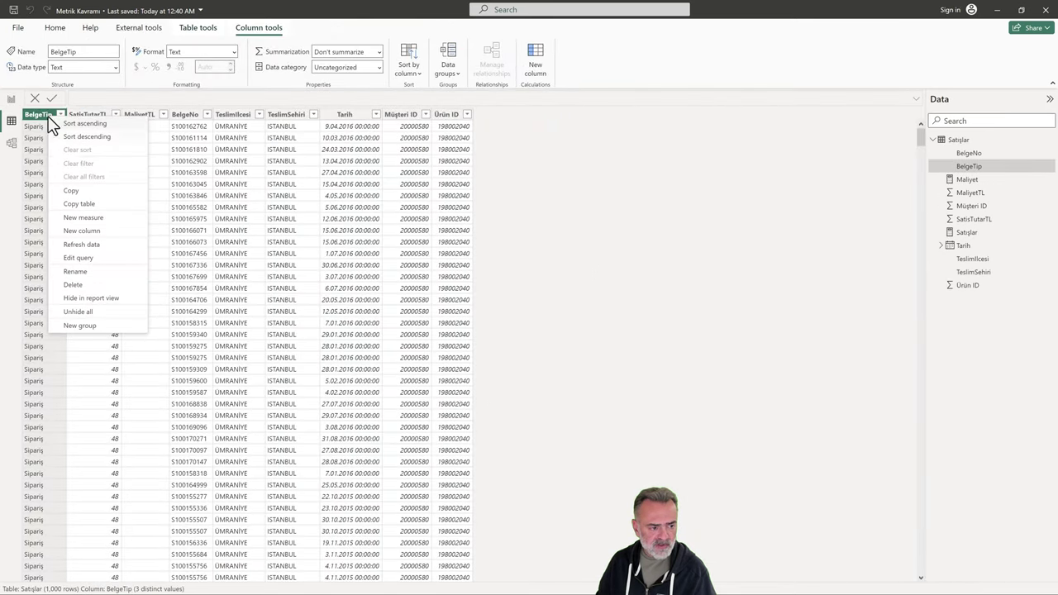
pyautogui.click(97, 205)
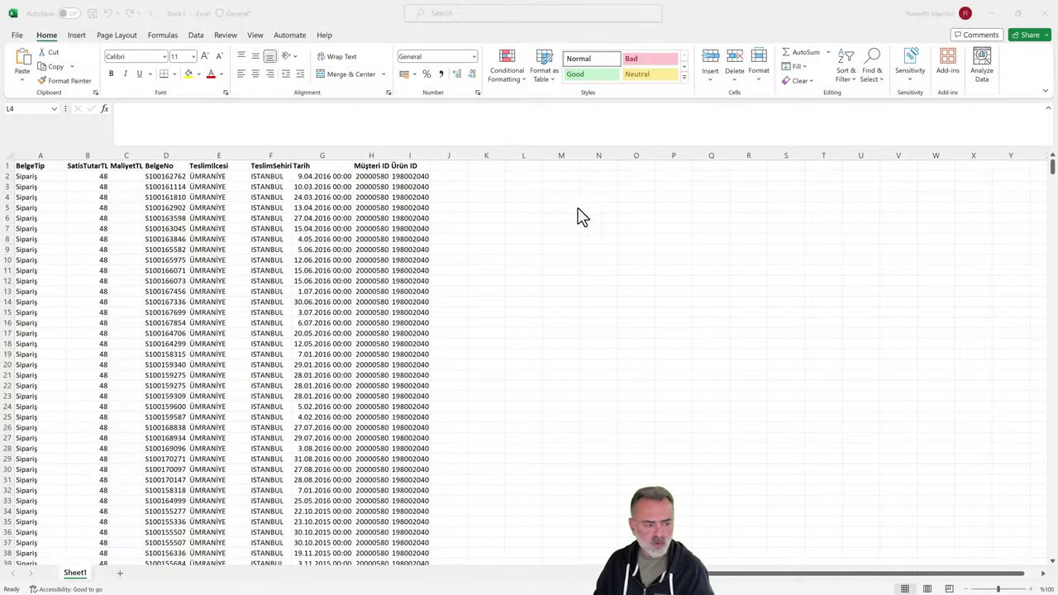
# - Insert a PivotTable on a new worksheet from the Sheet1 range $A:$G
pyautogui.click(178, 208)
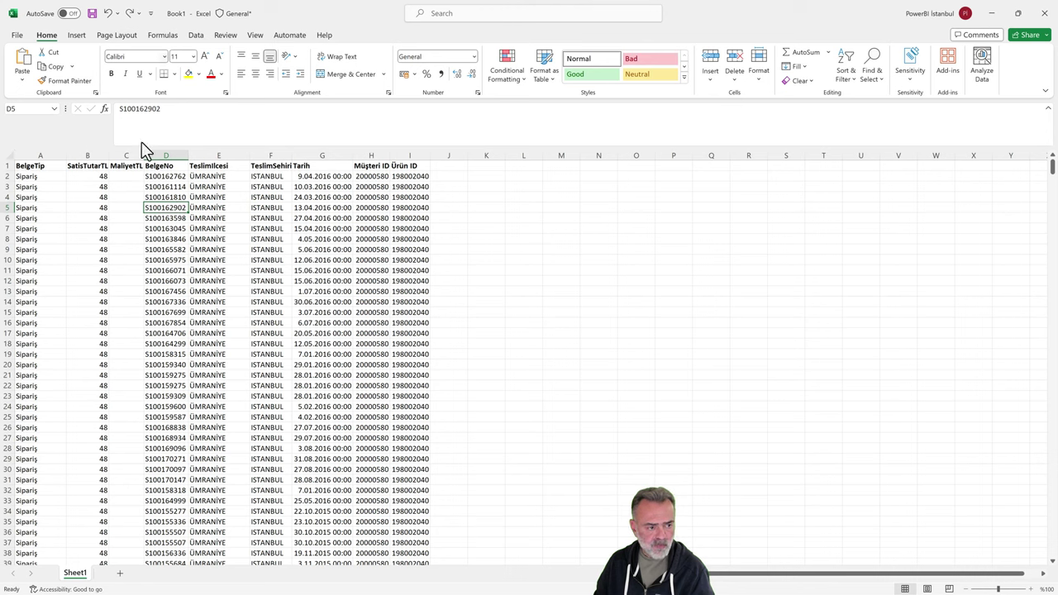
pyautogui.click(78, 40)
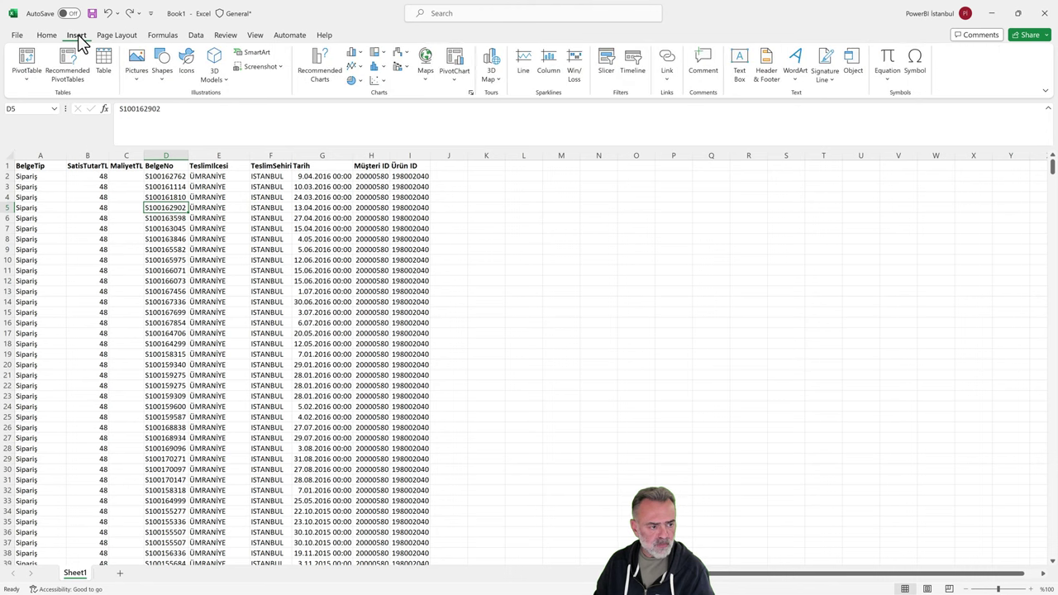
pyautogui.click(26, 73)
pyautogui.click(73, 105)
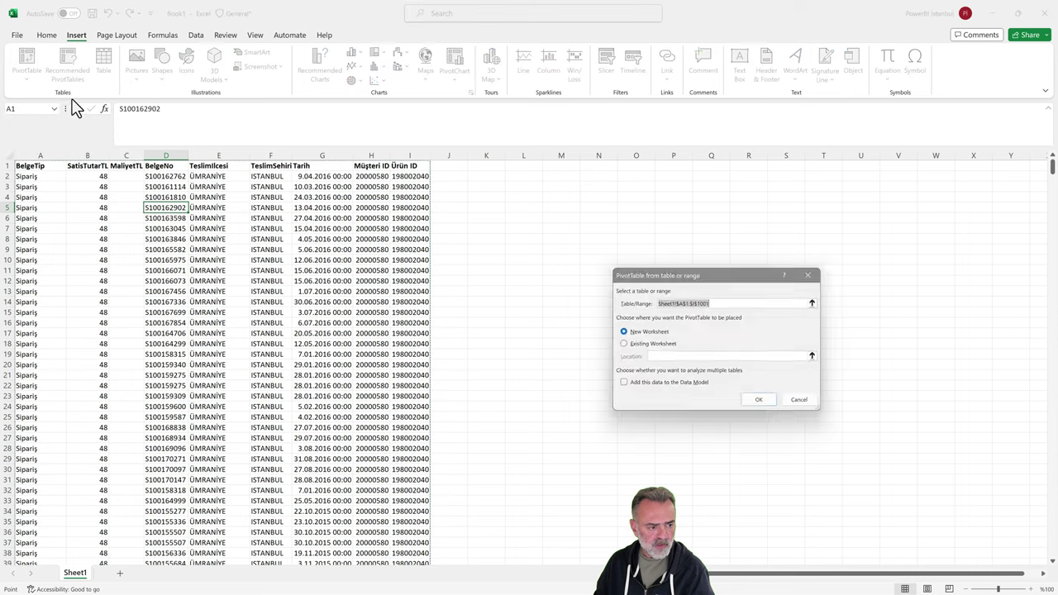
pyautogui.moveTo(41, 155); pyautogui.dragTo(418, 165)
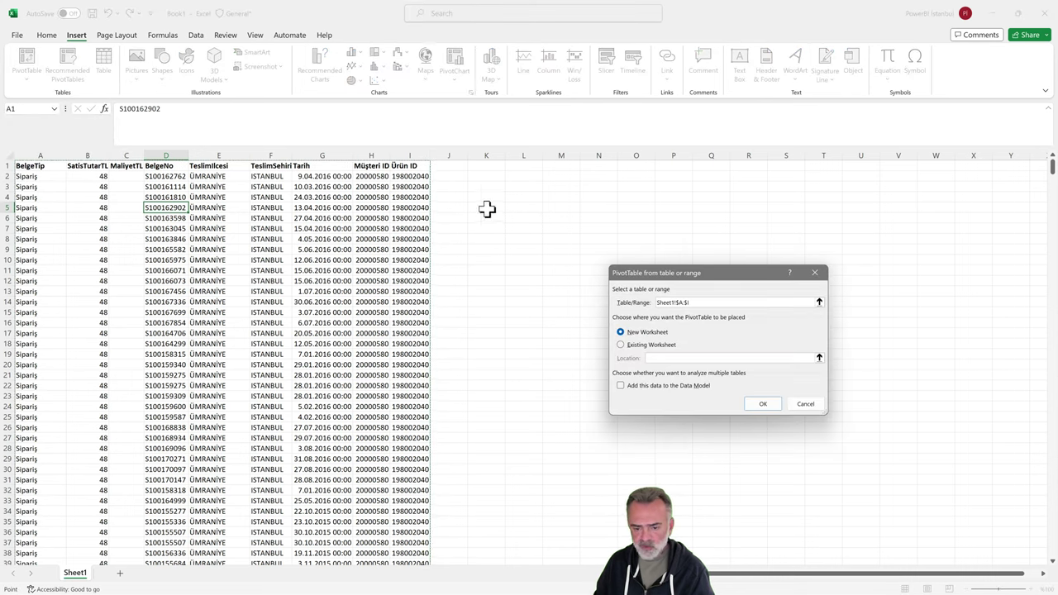
pyautogui.click(771, 402)
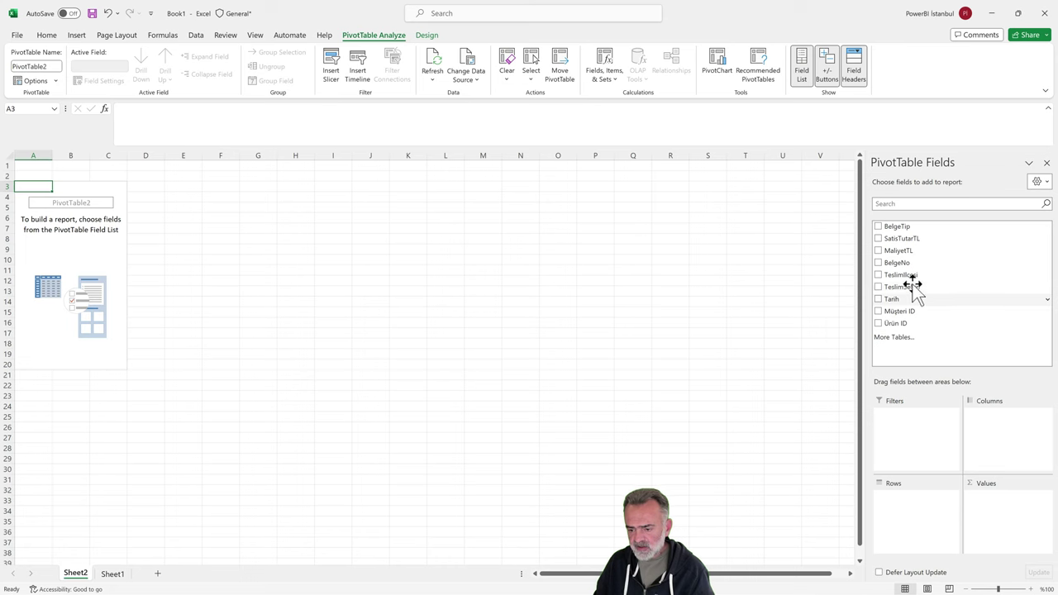
# - Put TeslimIlcesi in Rows, sum SatisTutarTL in Values, and add BelgeTip as a report filter
pyautogui.moveTo(905, 274); pyautogui.dragTo(920, 528)
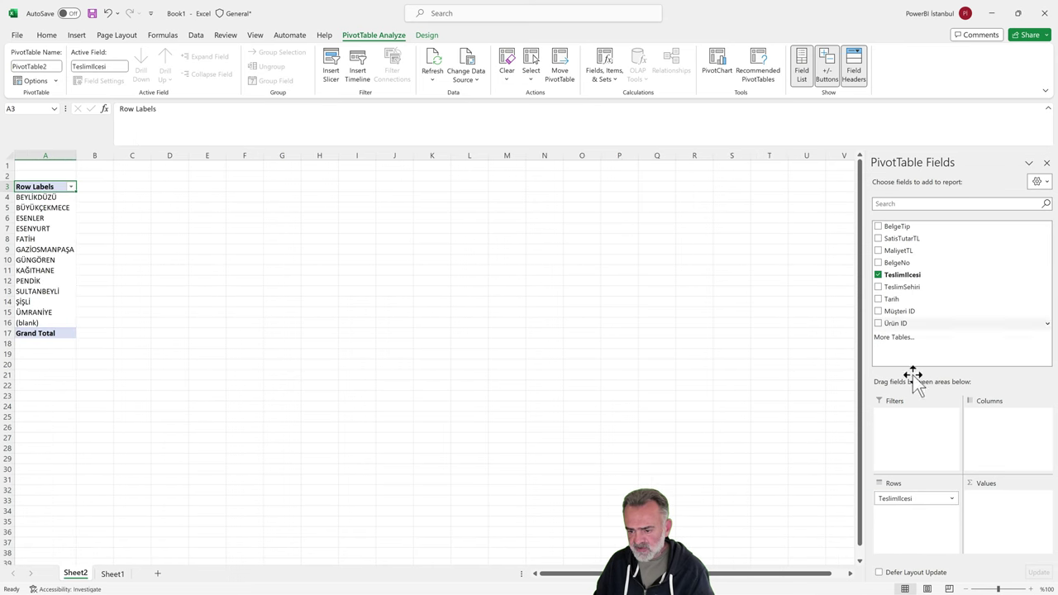
pyautogui.moveTo(905, 238); pyautogui.dragTo(1004, 513)
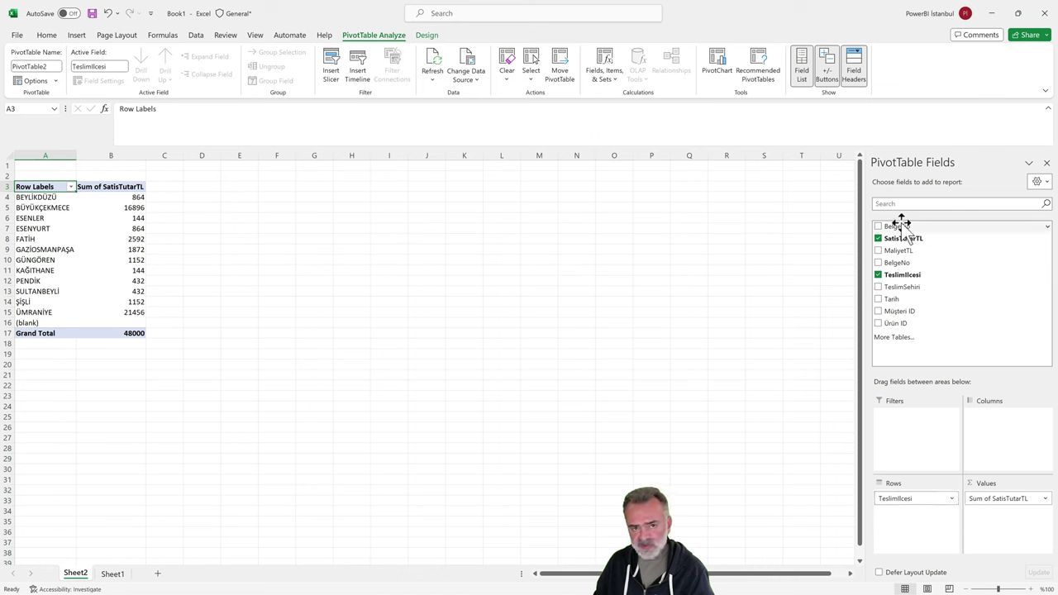
pyautogui.moveTo(901, 225); pyautogui.dragTo(923, 432)
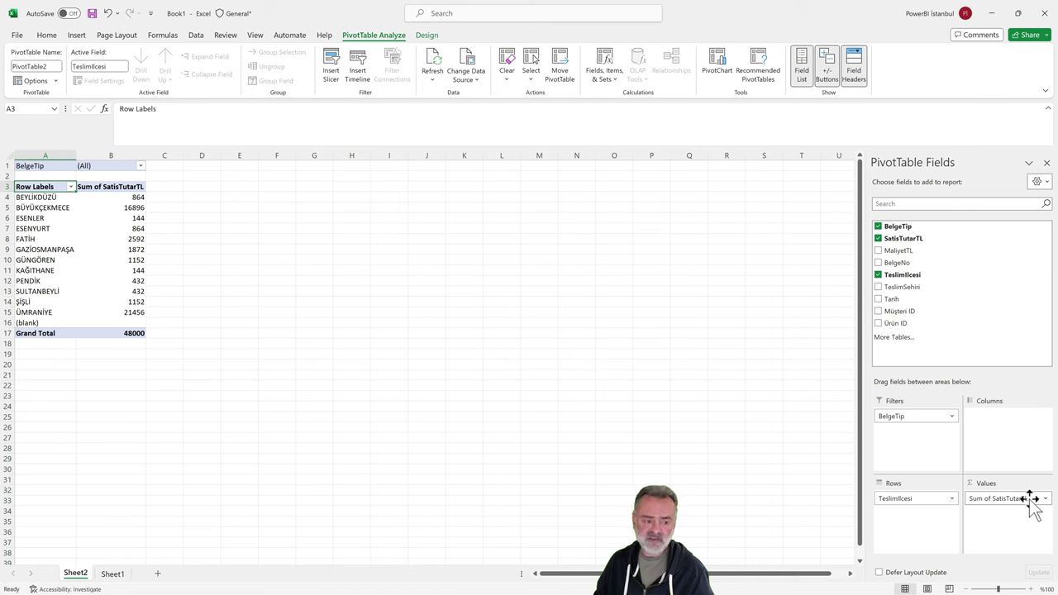
pyautogui.click(1044, 498)
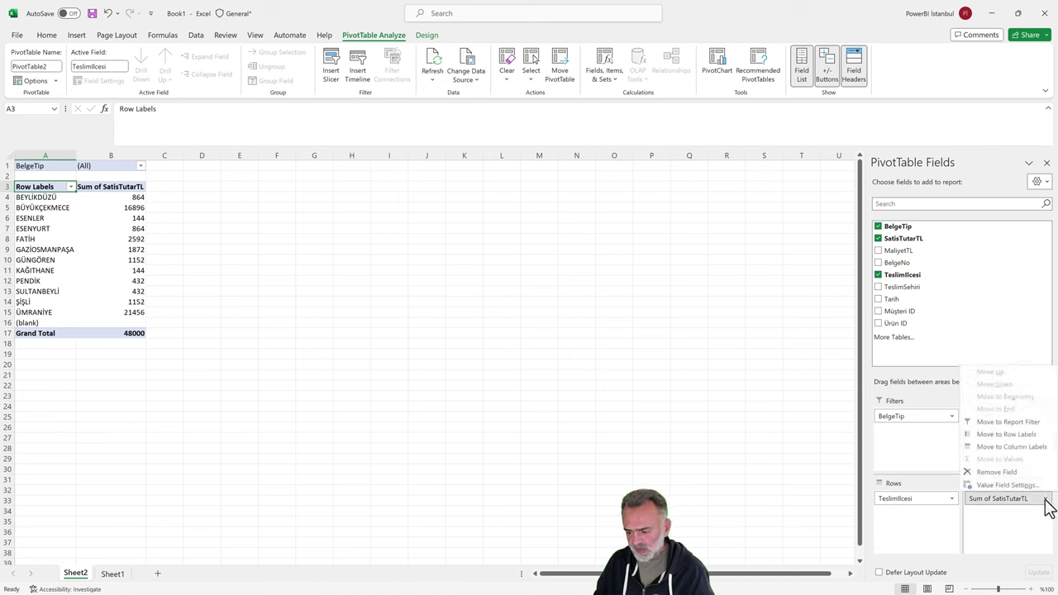
pyautogui.click(1008, 485)
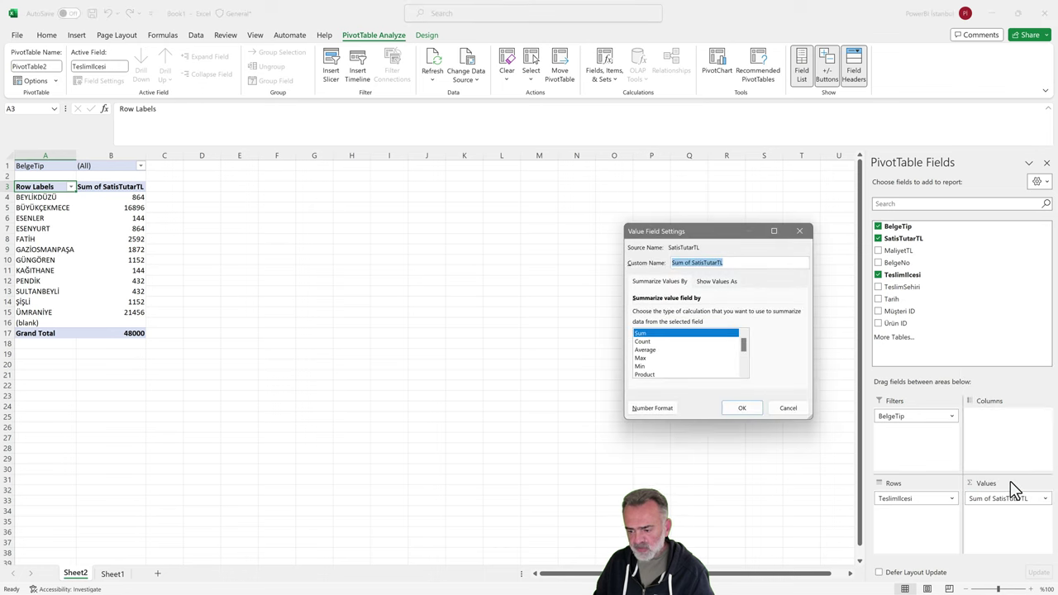
pyautogui.click(659, 350)
pyautogui.click(734, 408)
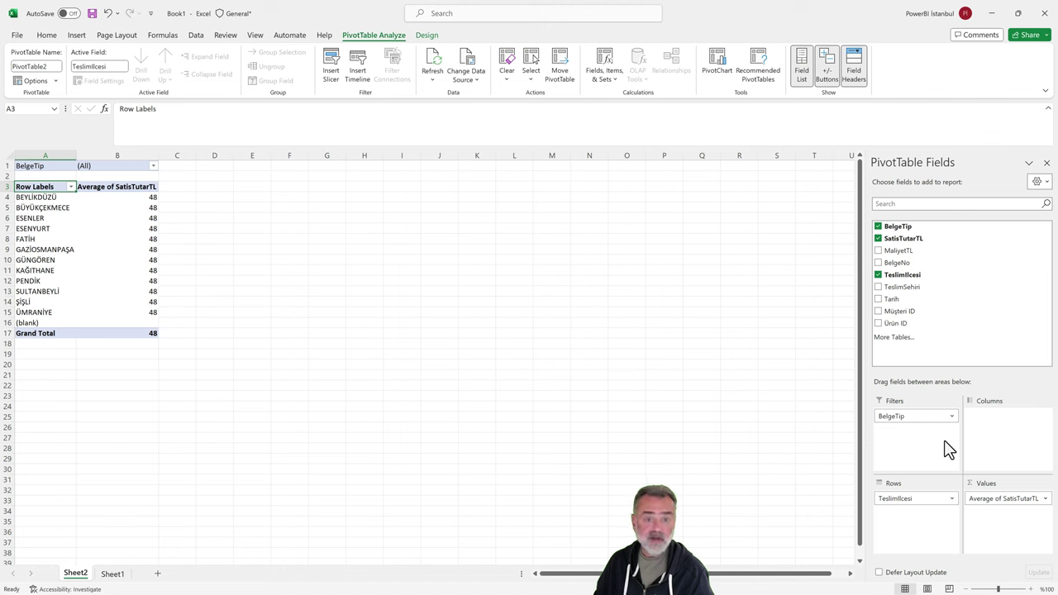
pyautogui.click(1004, 498)
pyautogui.click(1005, 482)
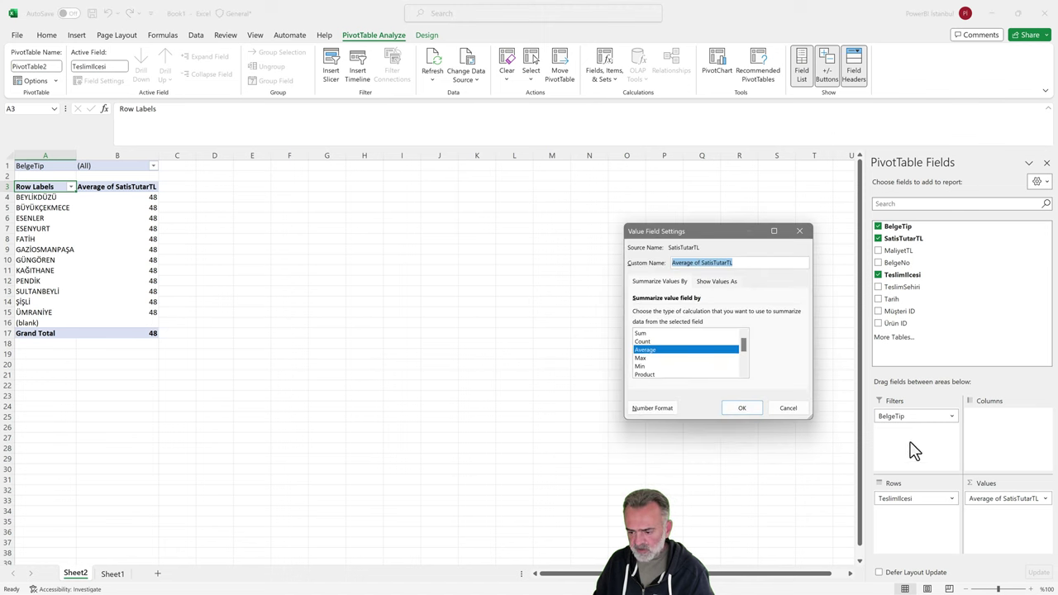
pyautogui.click(659, 334)
pyautogui.click(737, 408)
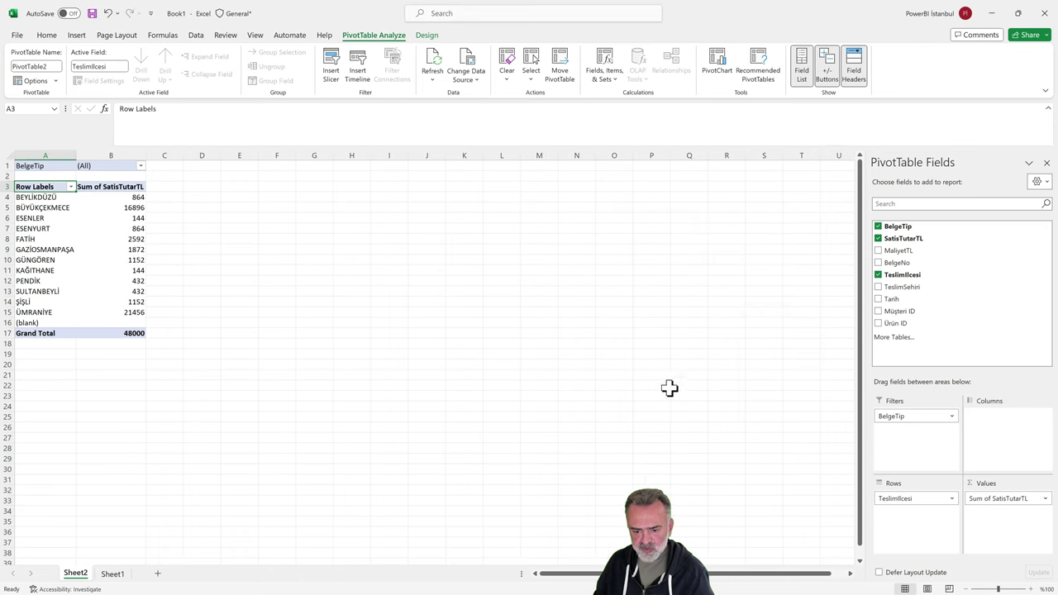
pyautogui.click(123, 273)
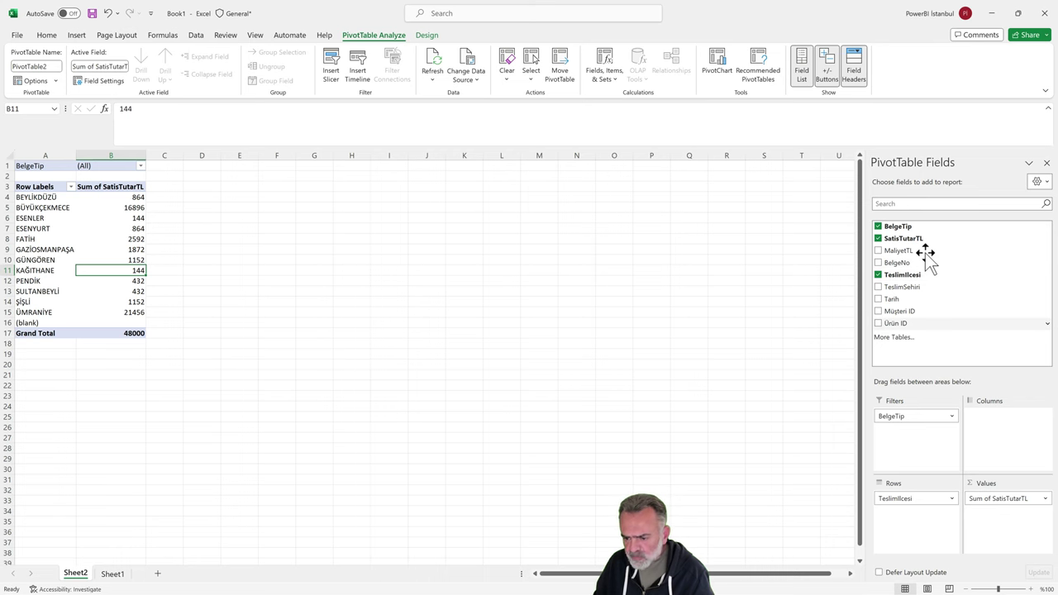
# - Pivot Ürün ID rows against TeslimIlcesi columns, then return to Sheet1's raw sales rows
pyautogui.moveTo(899, 310); pyautogui.dragTo(1006, 421)
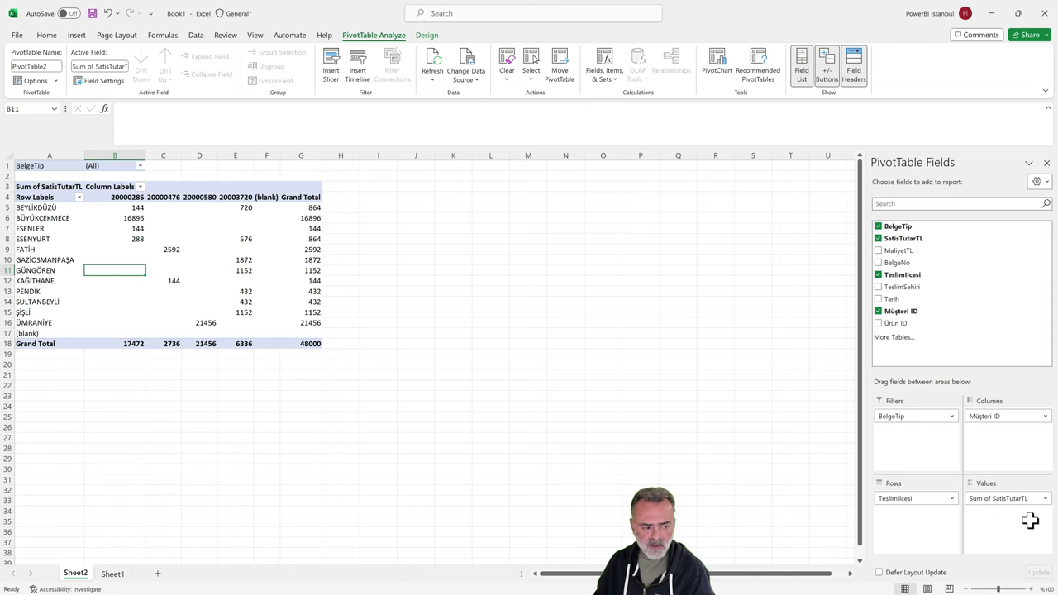
pyautogui.moveTo(1000, 417)
pyautogui.mouseDown()
pyautogui.moveTo(943, 542)
pyautogui.moveTo(915, 508)
pyautogui.moveTo(1004, 430)
pyautogui.mouseUp()
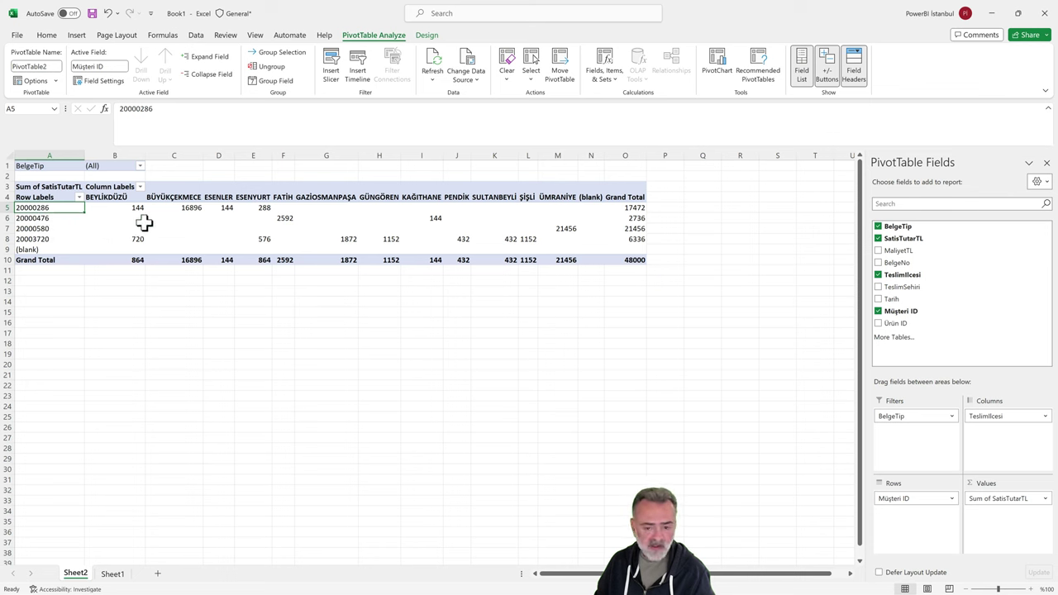
pyautogui.moveTo(895, 323)
pyautogui.mouseDown()
pyautogui.moveTo(944, 529)
pyautogui.moveTo(921, 507)
pyautogui.moveTo(689, 479)
pyautogui.mouseUp()
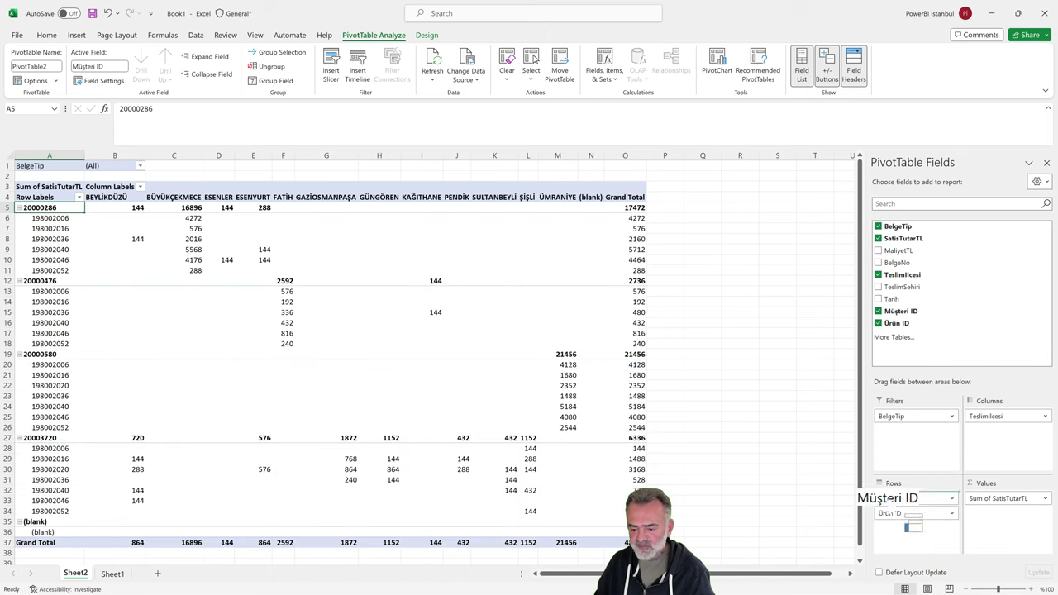
pyautogui.click(112, 573)
# - Select Sheet1's Ürün ID column, then check the pivot rows for products 198002020 and 198002036
pyautogui.click(411, 167)
pyautogui.hotkey('ctrl', 'shift', 'Down')
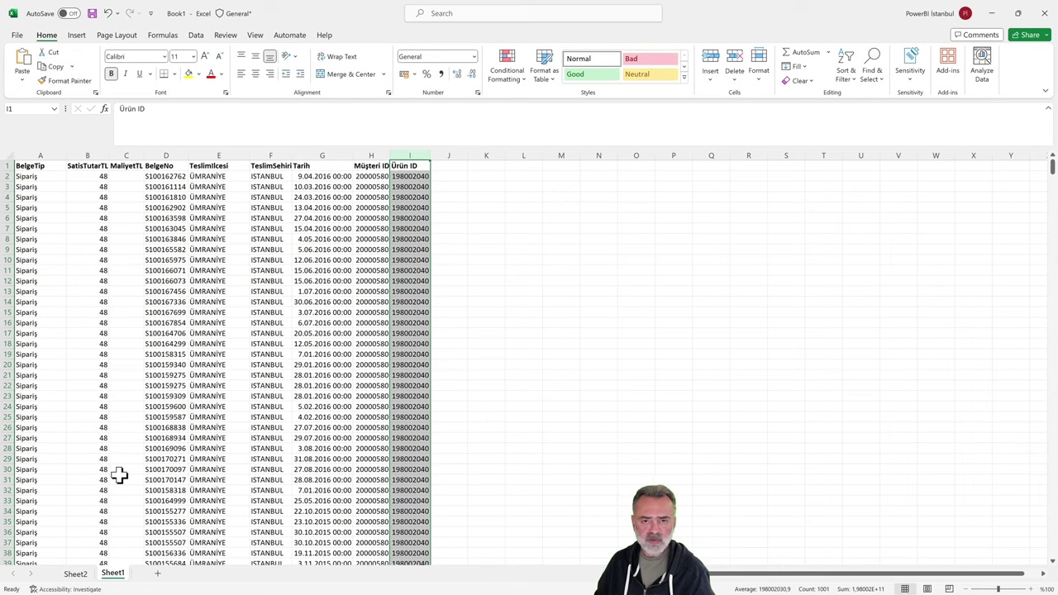
pyautogui.click(75, 573)
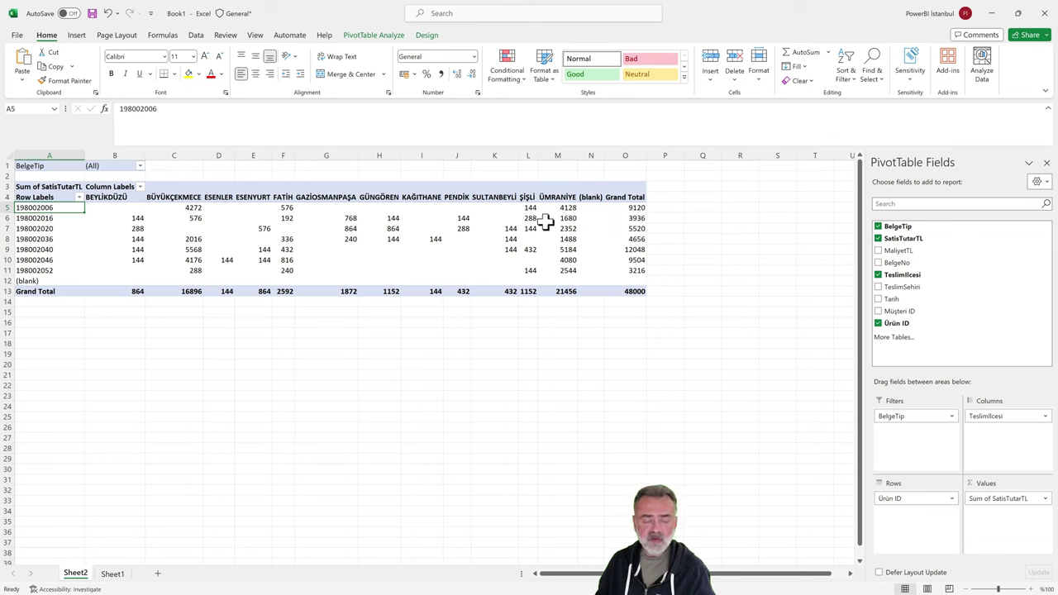
pyautogui.click(47, 229)
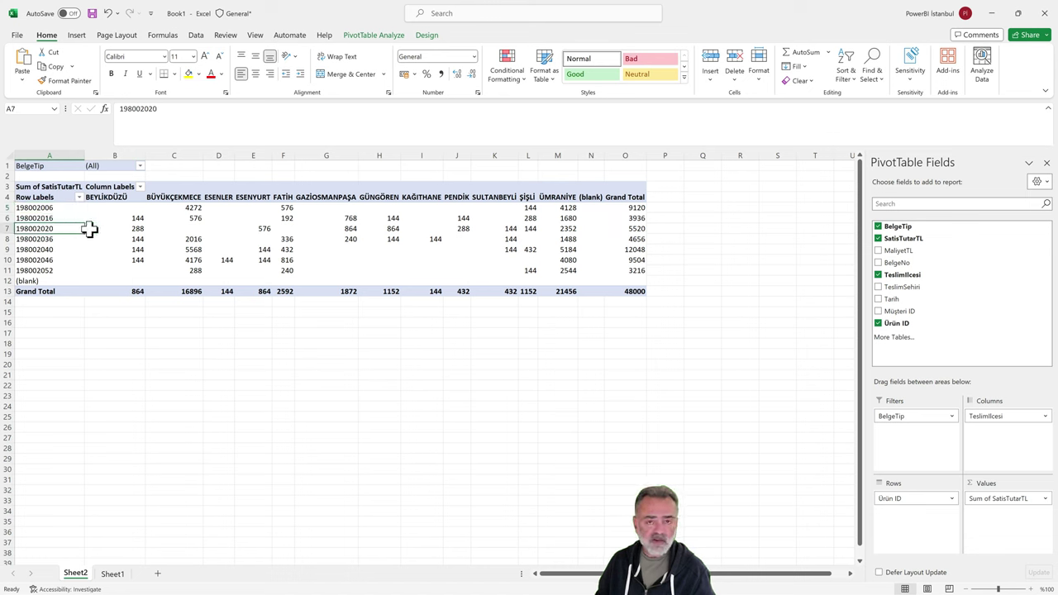
pyautogui.click(446, 239)
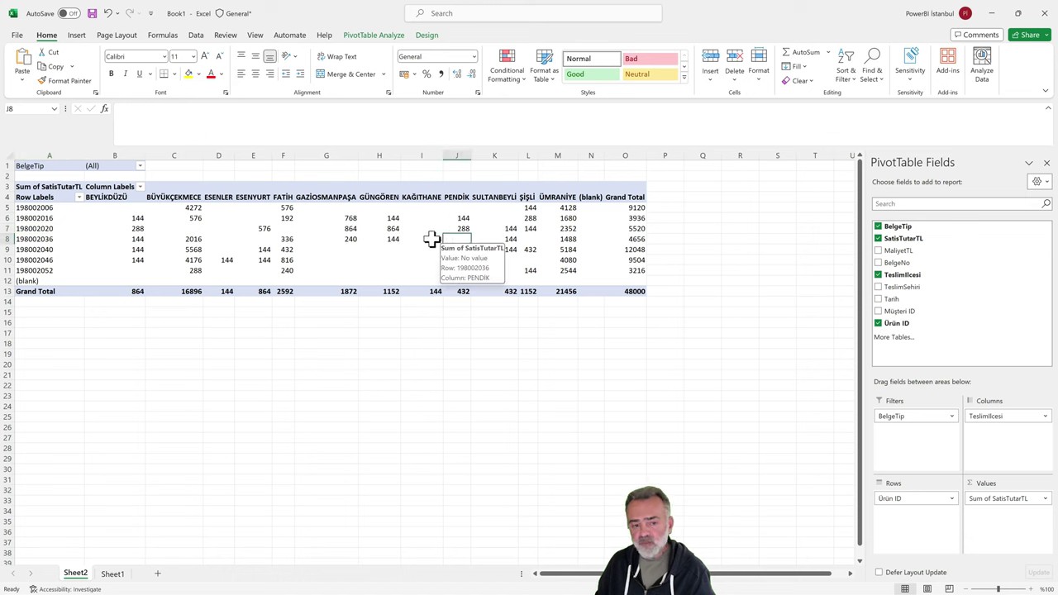
pyautogui.click(51, 229)
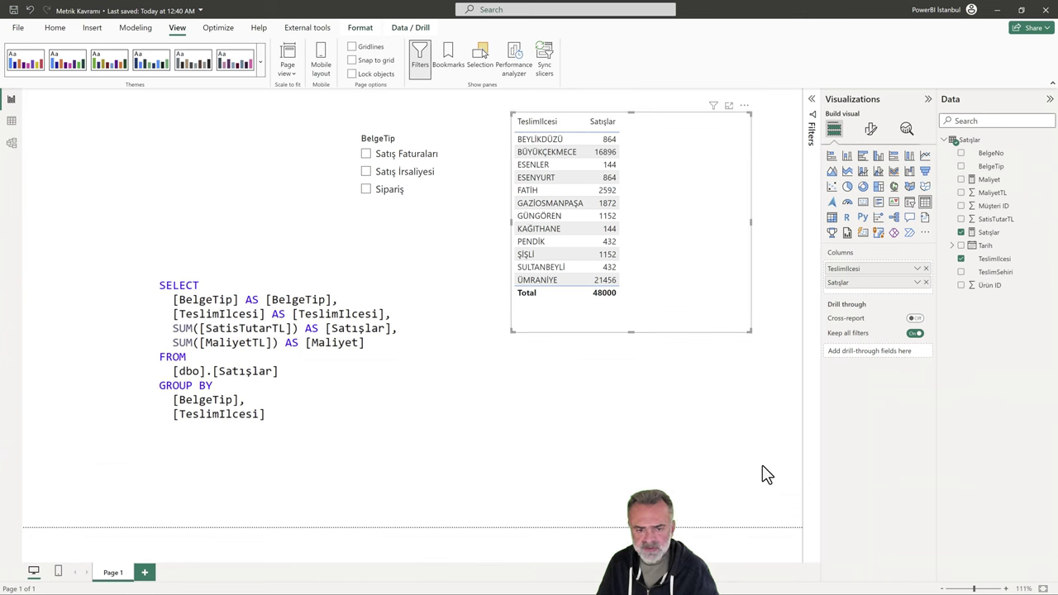
# - Add BelgeTip and Maliyet columns and filter to Satış Faturaları, totalling 19152 sales and 13655 cost
pyautogui.moveTo(991, 166)
pyautogui.mouseDown()
pyautogui.moveTo(901, 239)
pyautogui.moveTo(898, 270)
pyautogui.mouseUp()
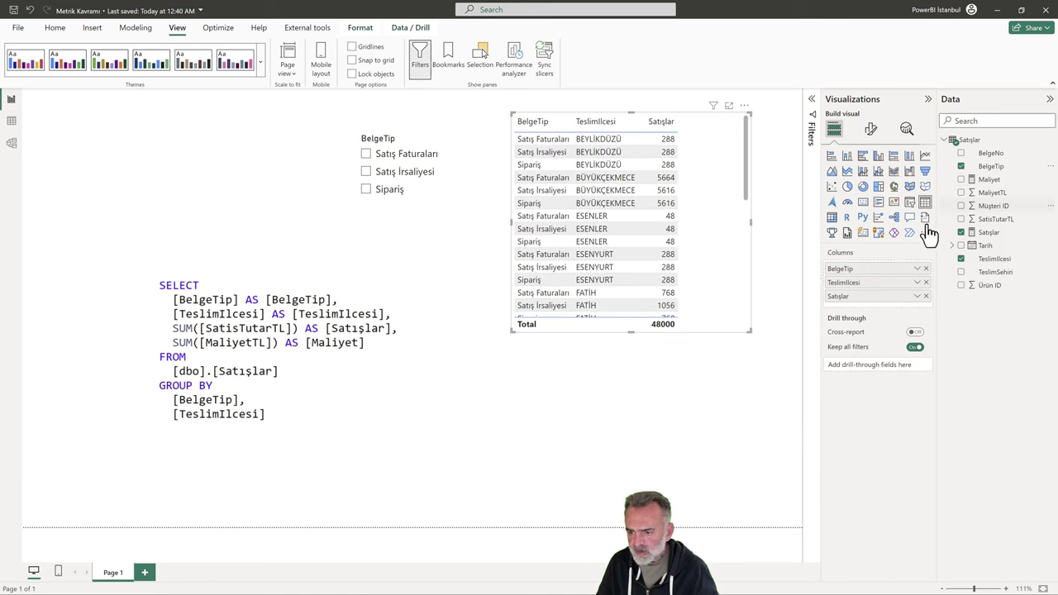
pyautogui.click(960, 179)
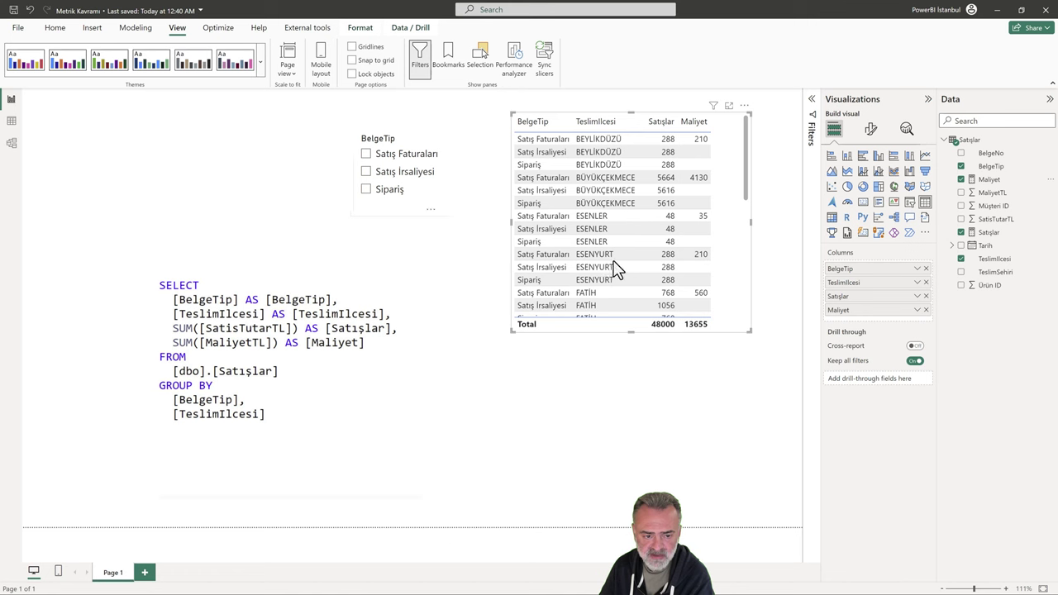
pyautogui.click(366, 155)
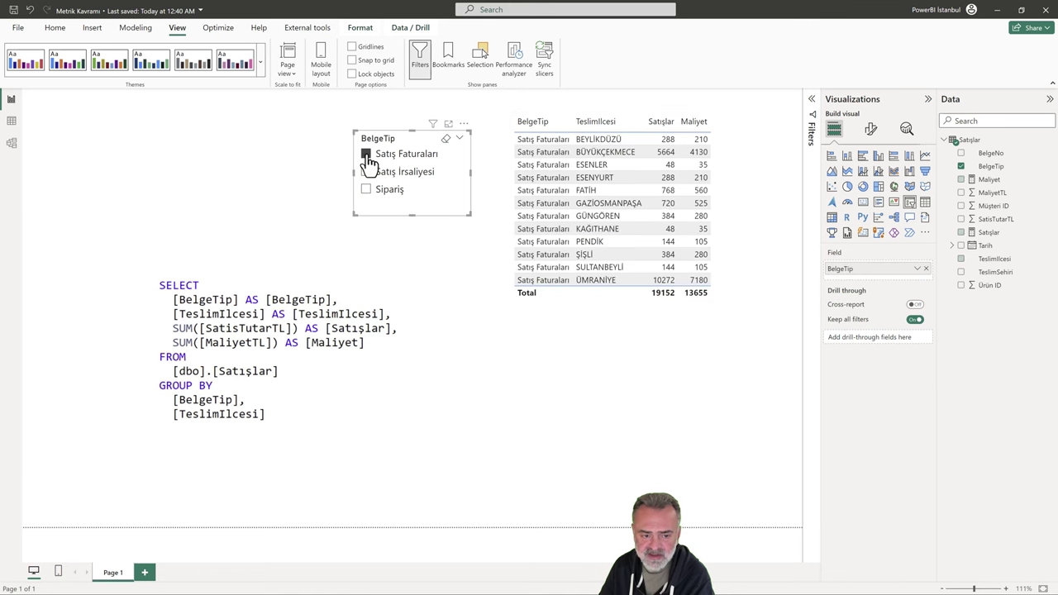
# - Compare Satış İrsaliyesi and Sipariş, return to Satış Faturaları, and shift the slicer and SQL image left
pyautogui.click(365, 178)
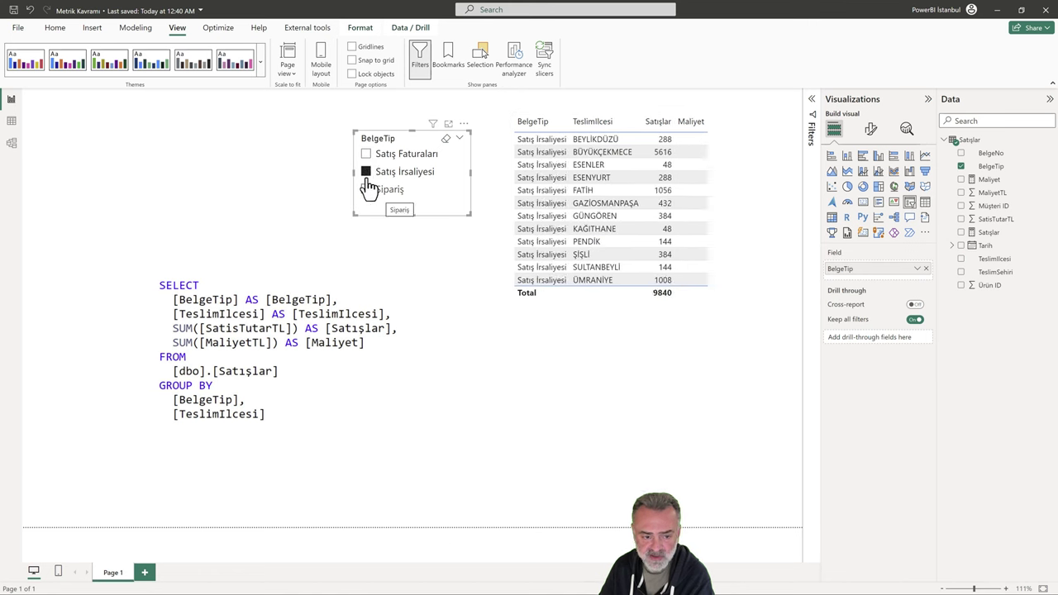
pyautogui.click(366, 189)
pyautogui.click(367, 154)
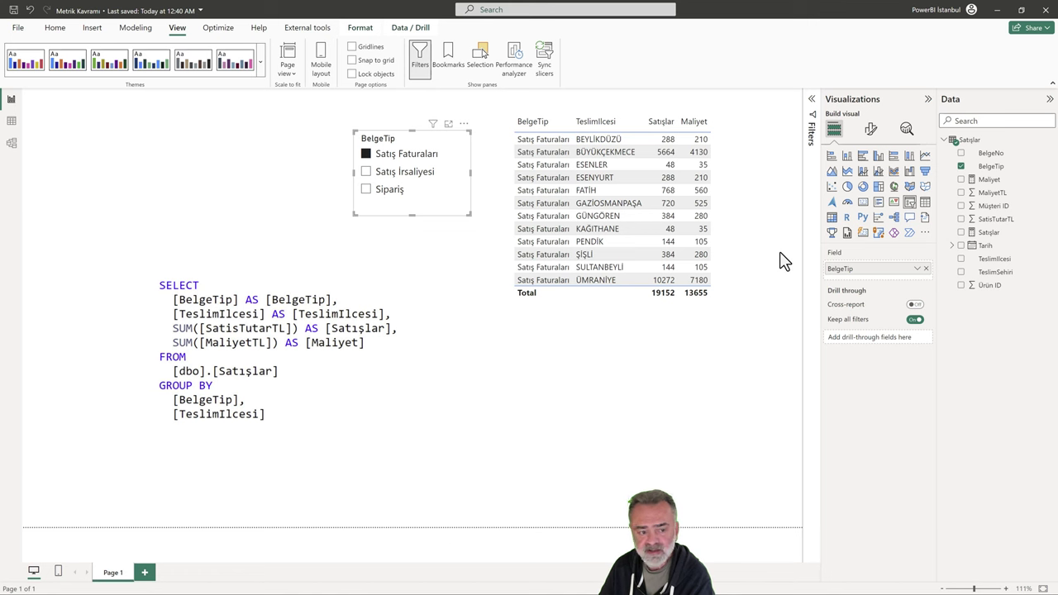
pyautogui.hotkey('ctrl', 'z')
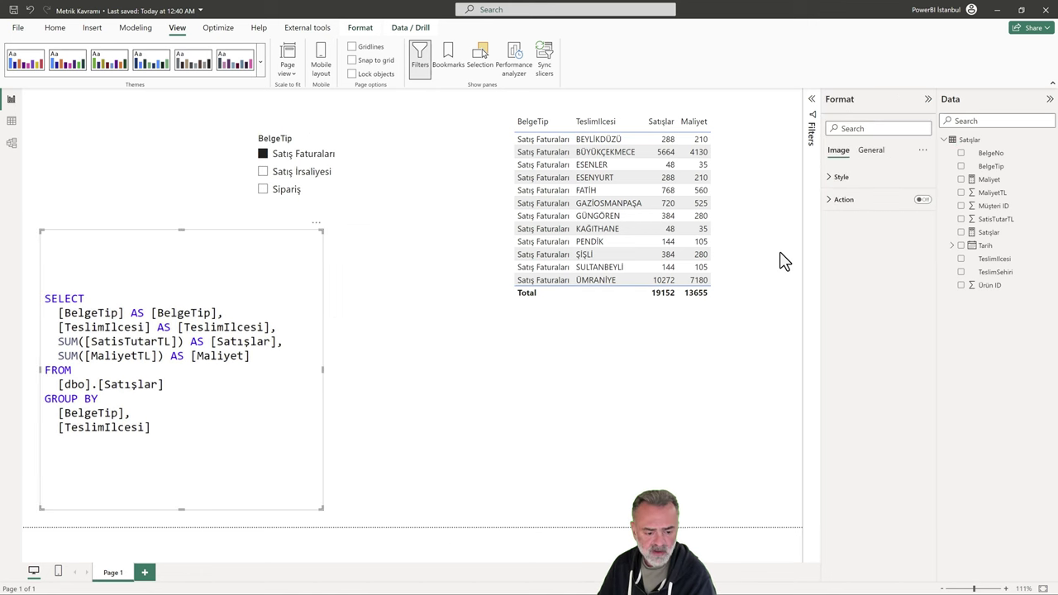
# - Toggle through the slicer values, finishing on Sipariş with 19008 sales and empty Maliyet
pyautogui.click(285, 156)
pyautogui.click(293, 174)
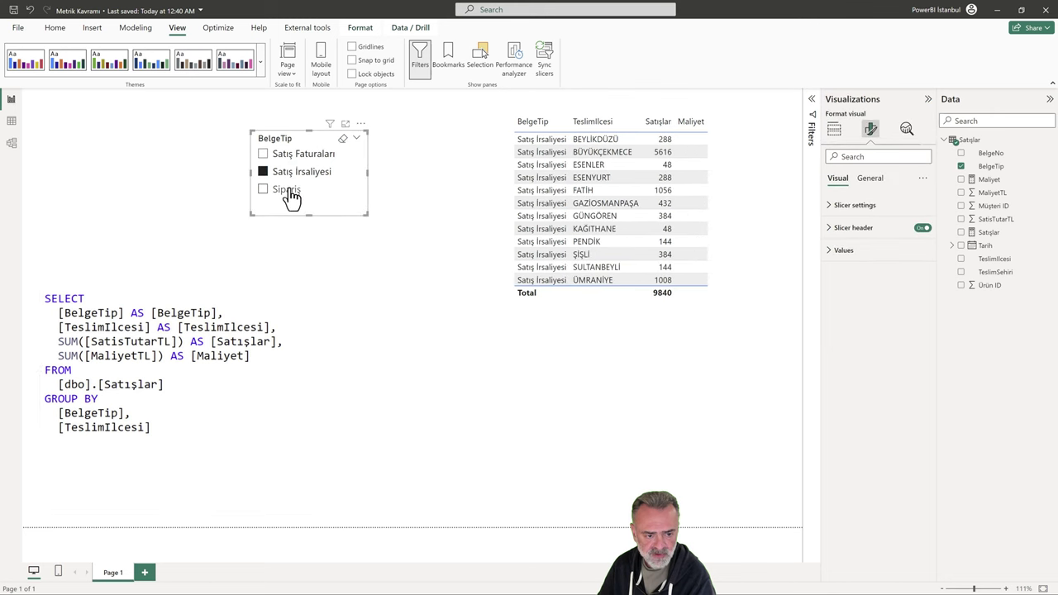
pyautogui.click(289, 189)
pyautogui.click(296, 159)
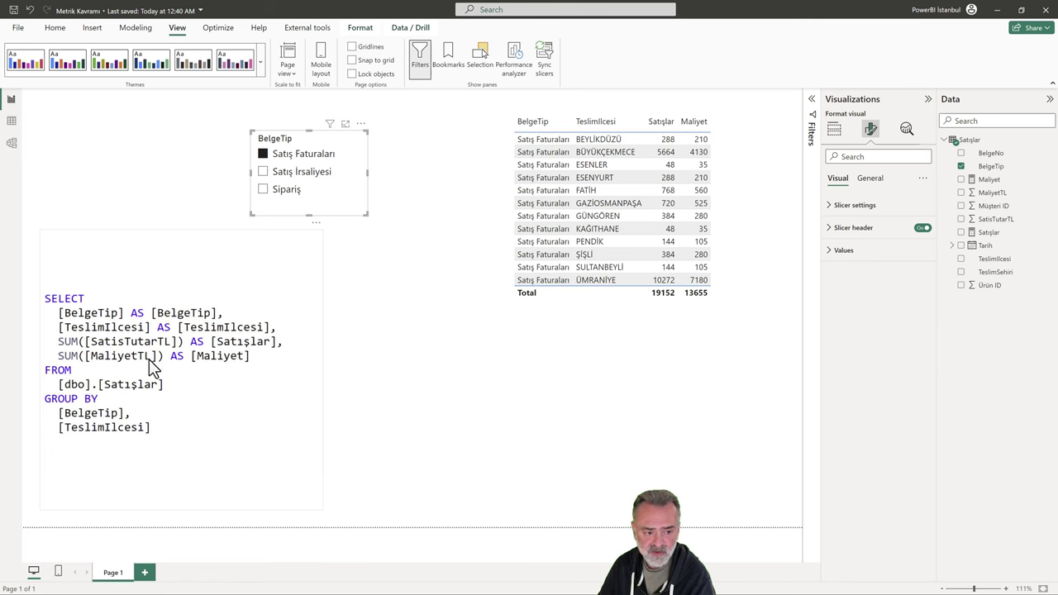
pyautogui.click(285, 190)
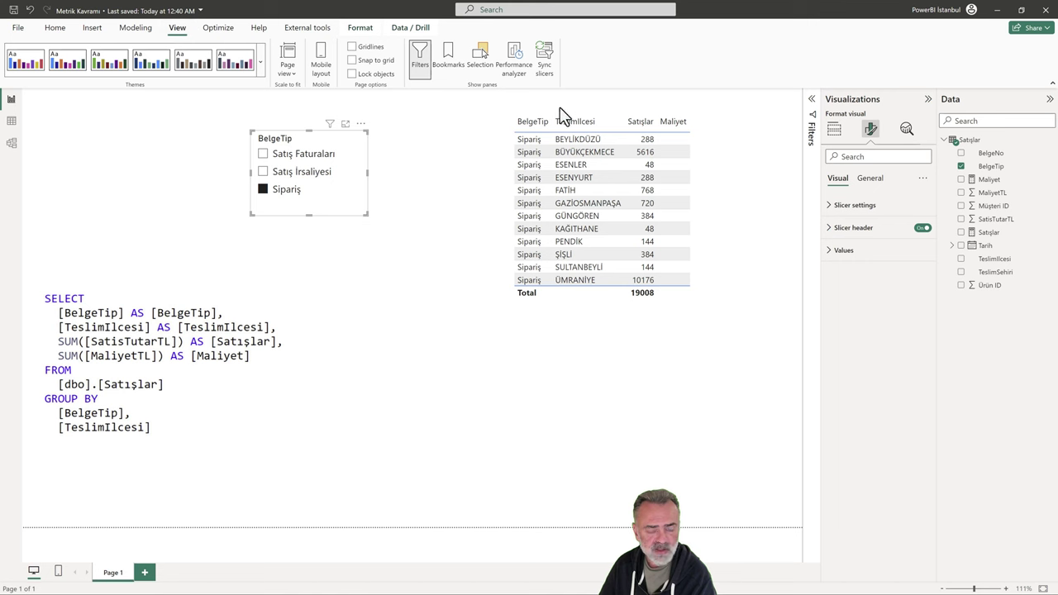
# - Record Performance analyzer timings on refresh and copy the Table visual's DAX query into Notepad
pyautogui.click(517, 59)
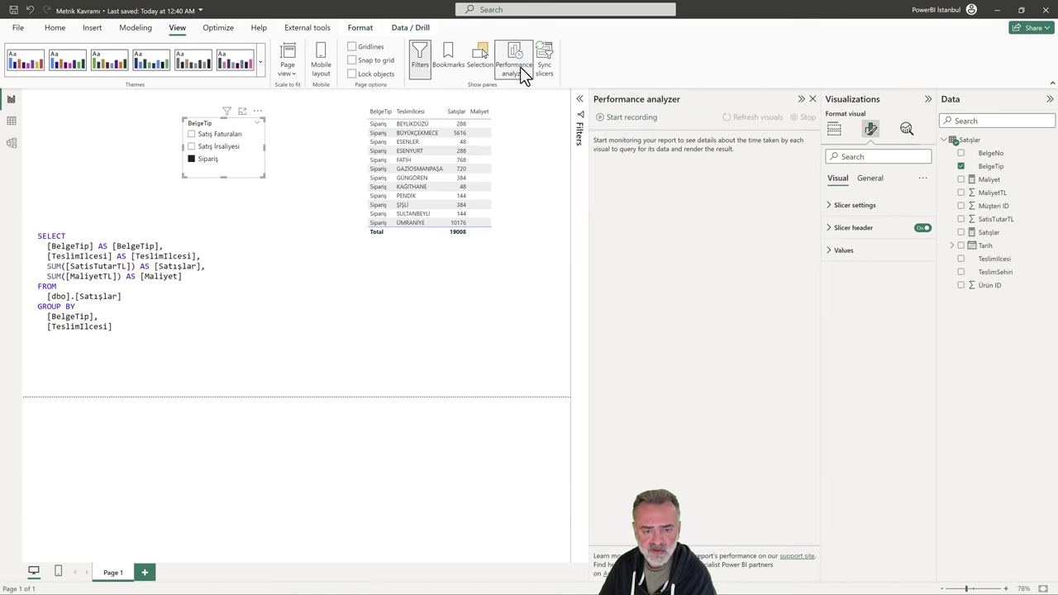
pyautogui.click(676, 118)
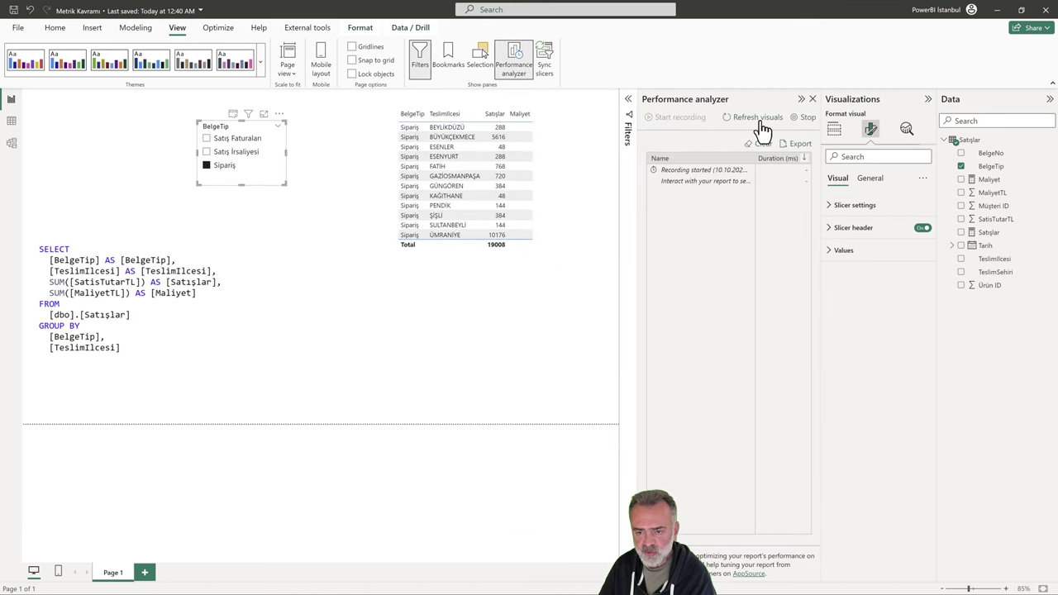
pyautogui.click(767, 124)
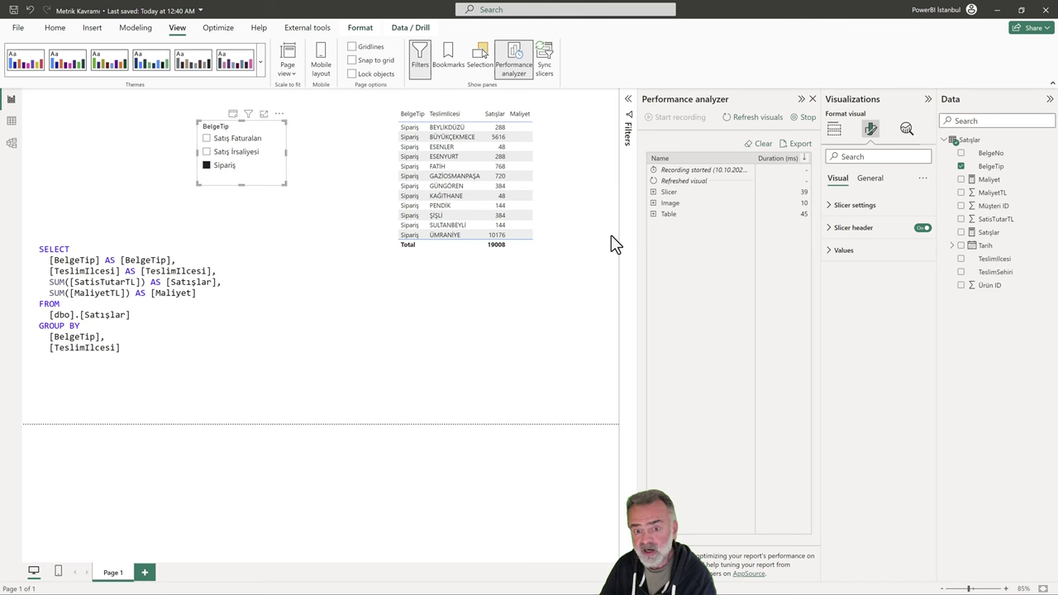
pyautogui.click(653, 214)
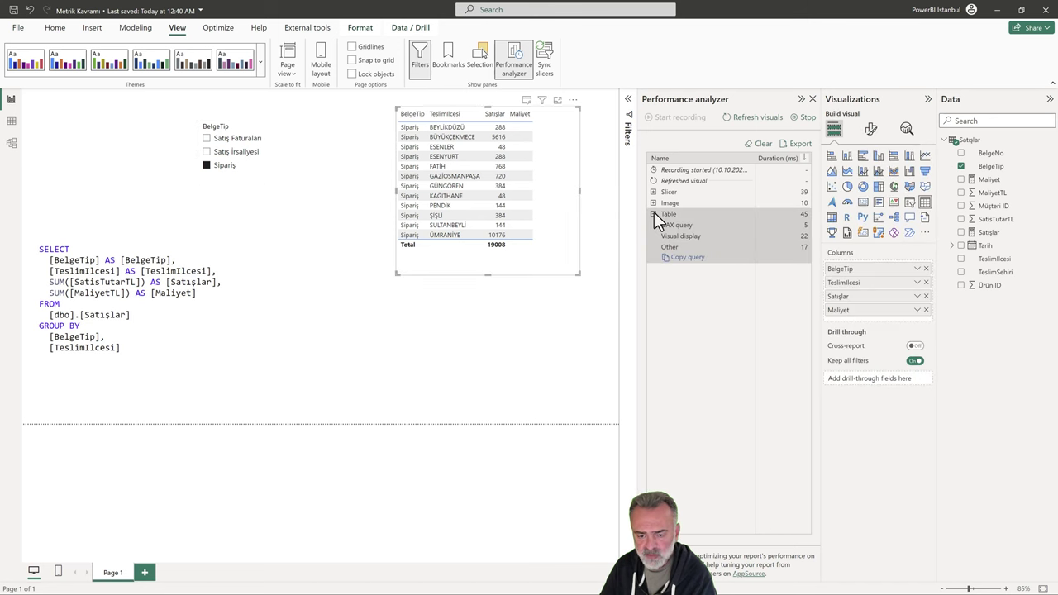
pyautogui.click(685, 259)
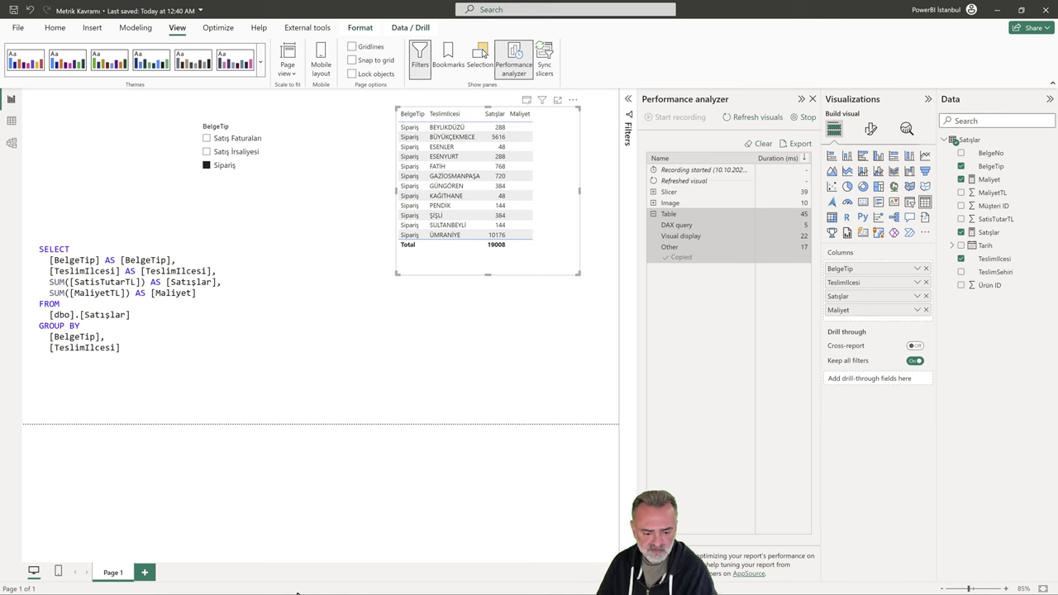
pyautogui.click(297, 592)
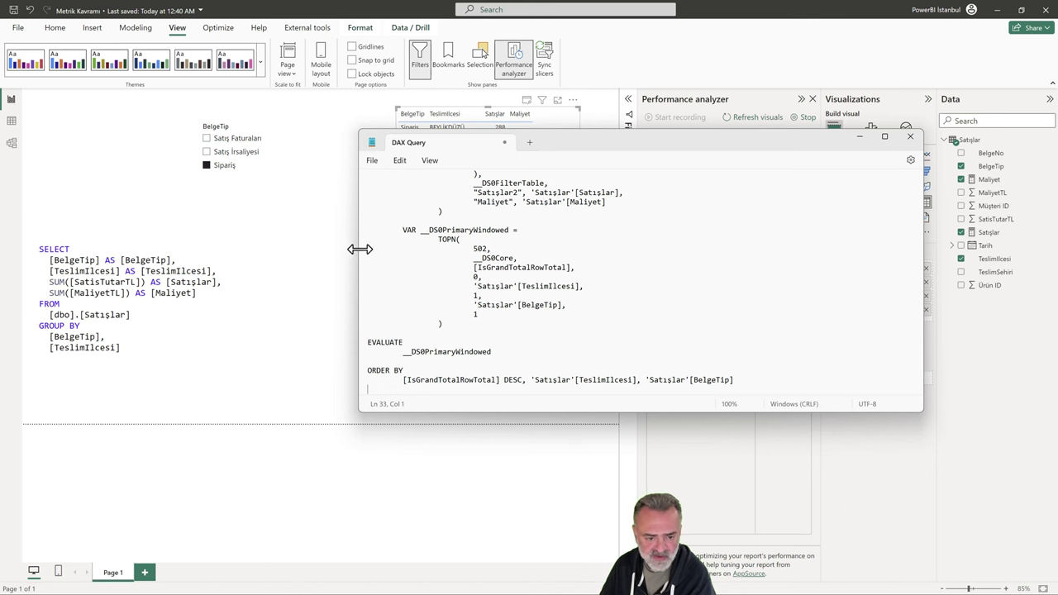
# - Narrow the Notepad DAX query window, move it up-right, and enlarge it to uncover the report table
pyautogui.moveTo(358, 249); pyautogui.dragTo(539, 240)
pyautogui.moveTo(788, 138); pyautogui.dragTo(809, 110)
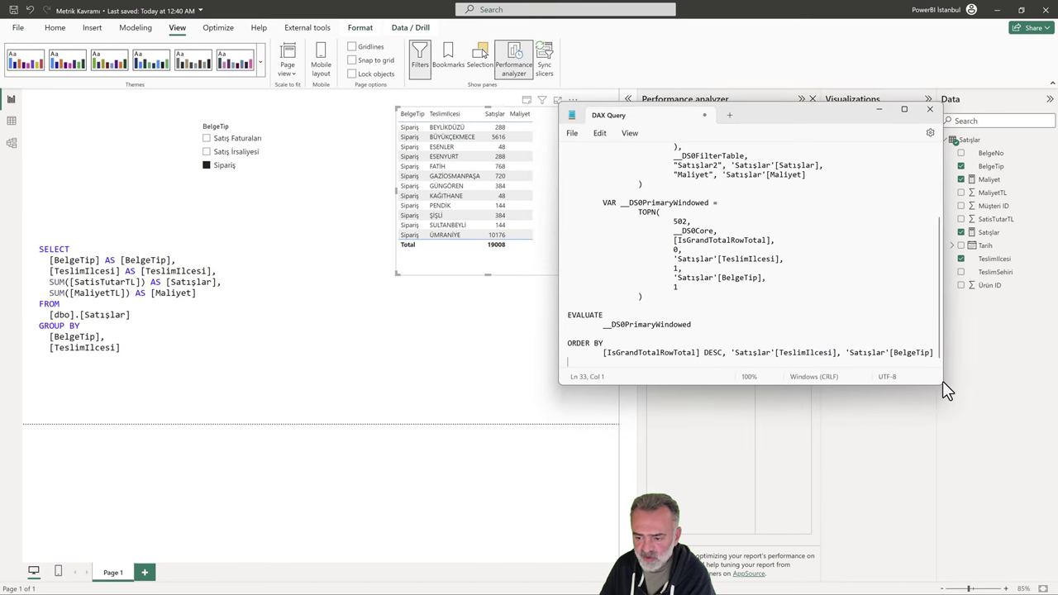
pyautogui.moveTo(942, 383); pyautogui.dragTo(1011, 438)
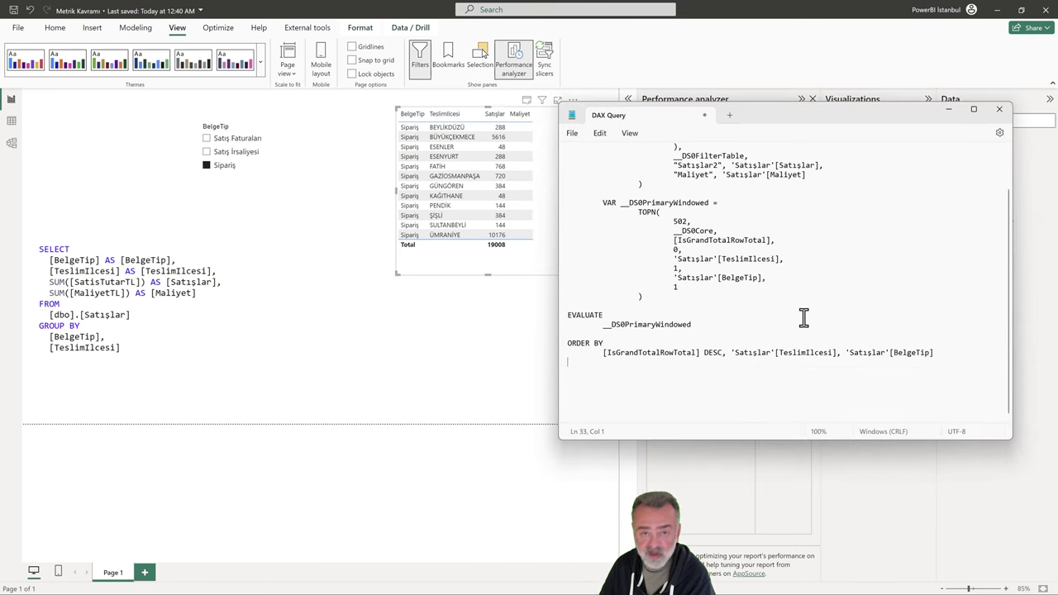